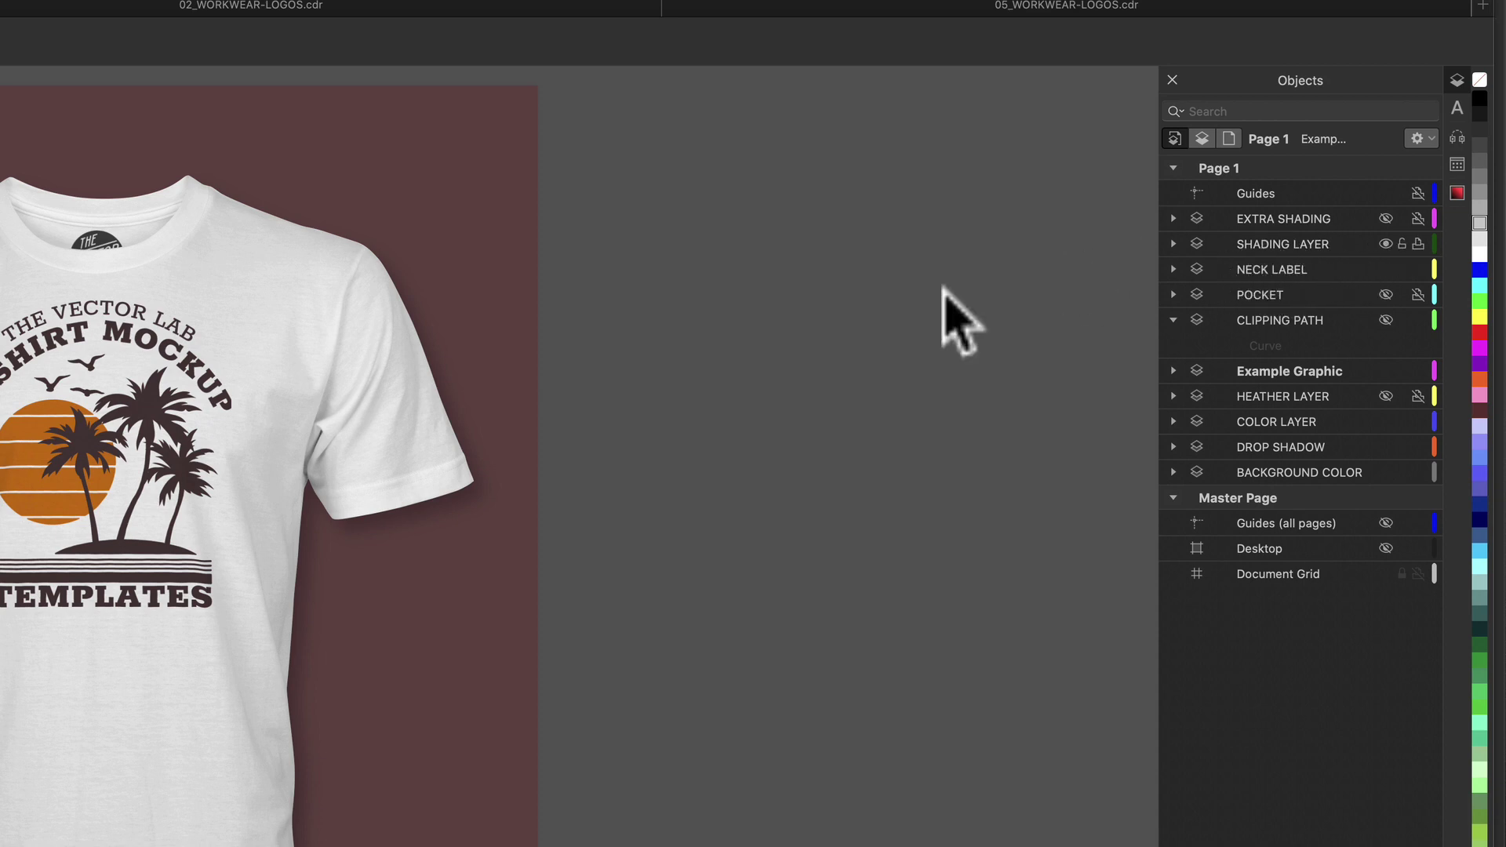
Step: Undo the stray shading bitmap move, lock SHADING LAYER, and nudge the sunset graphic down-left
mouse_move(690, 392)
left_mouse_down()
mouse_move(759, 472)
mouse_move(833, 437)
mouse_move(848, 400)
left_mouse_up()
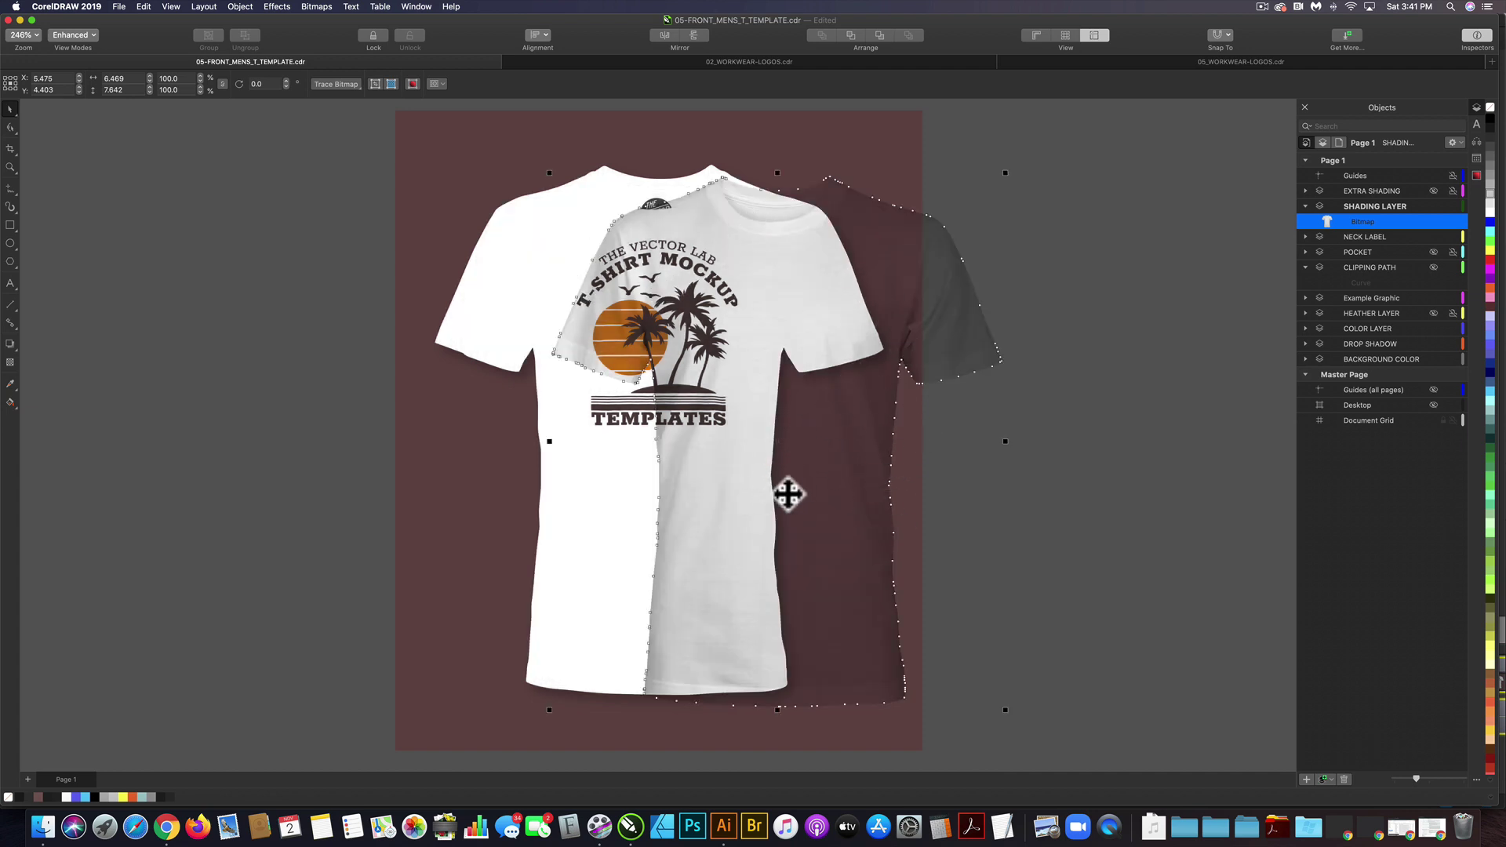
key("super+z")
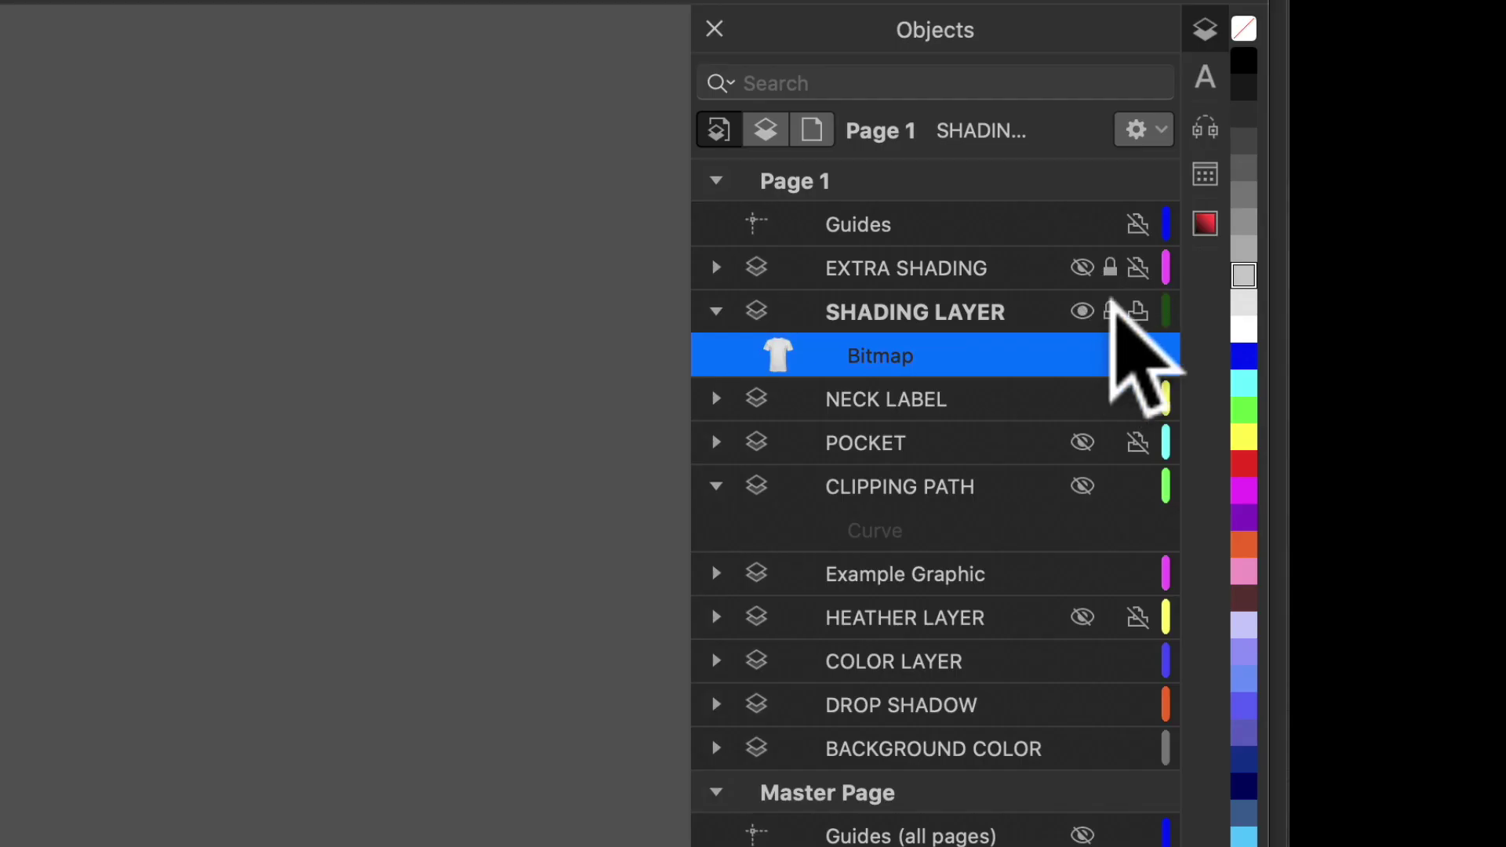
left_click(1110, 310)
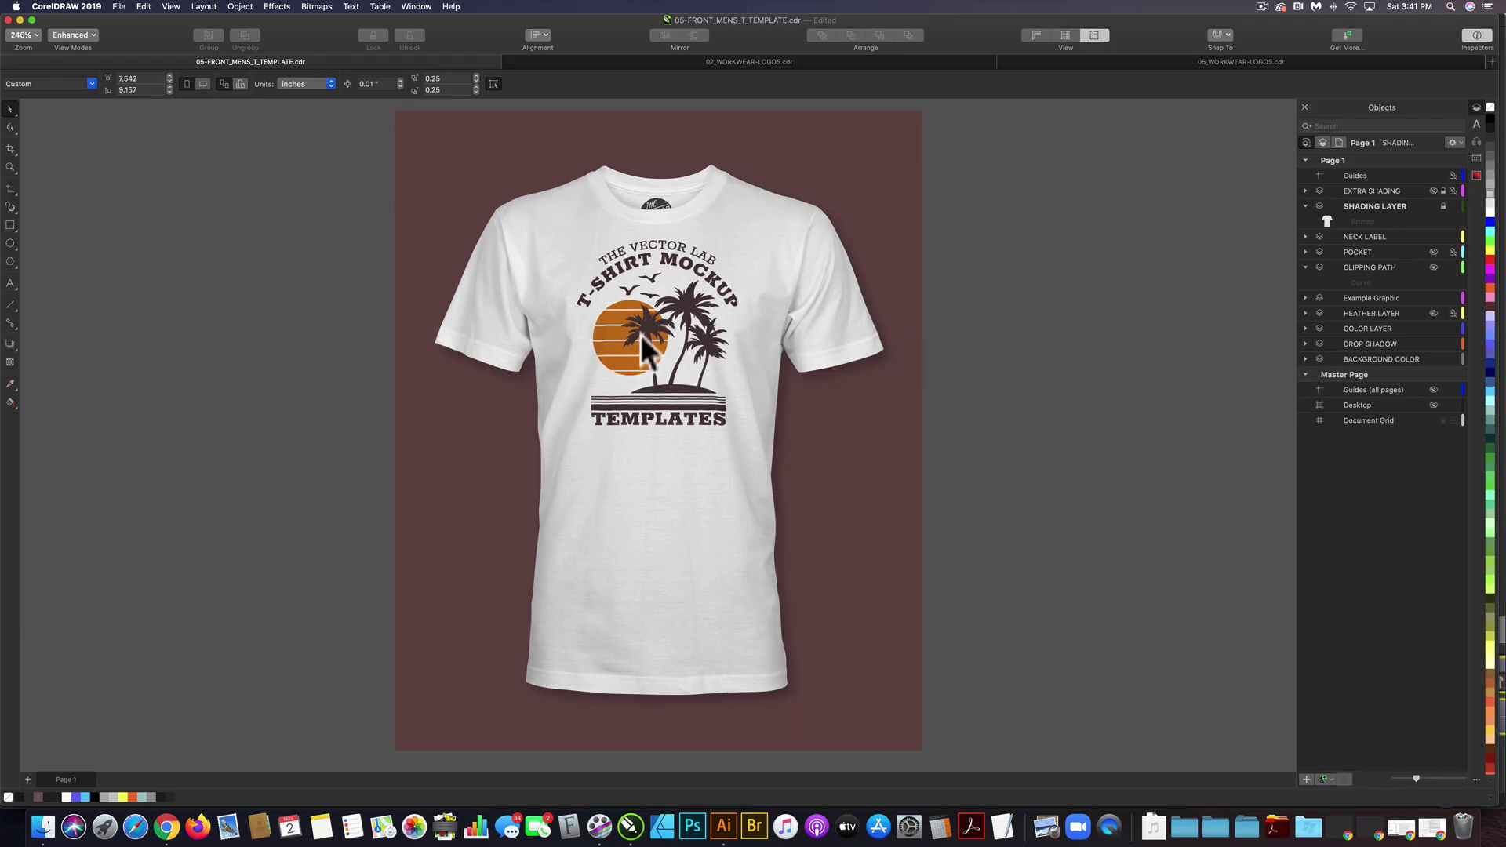
left_click(637, 325)
left_click_drag(620, 339, 614, 356)
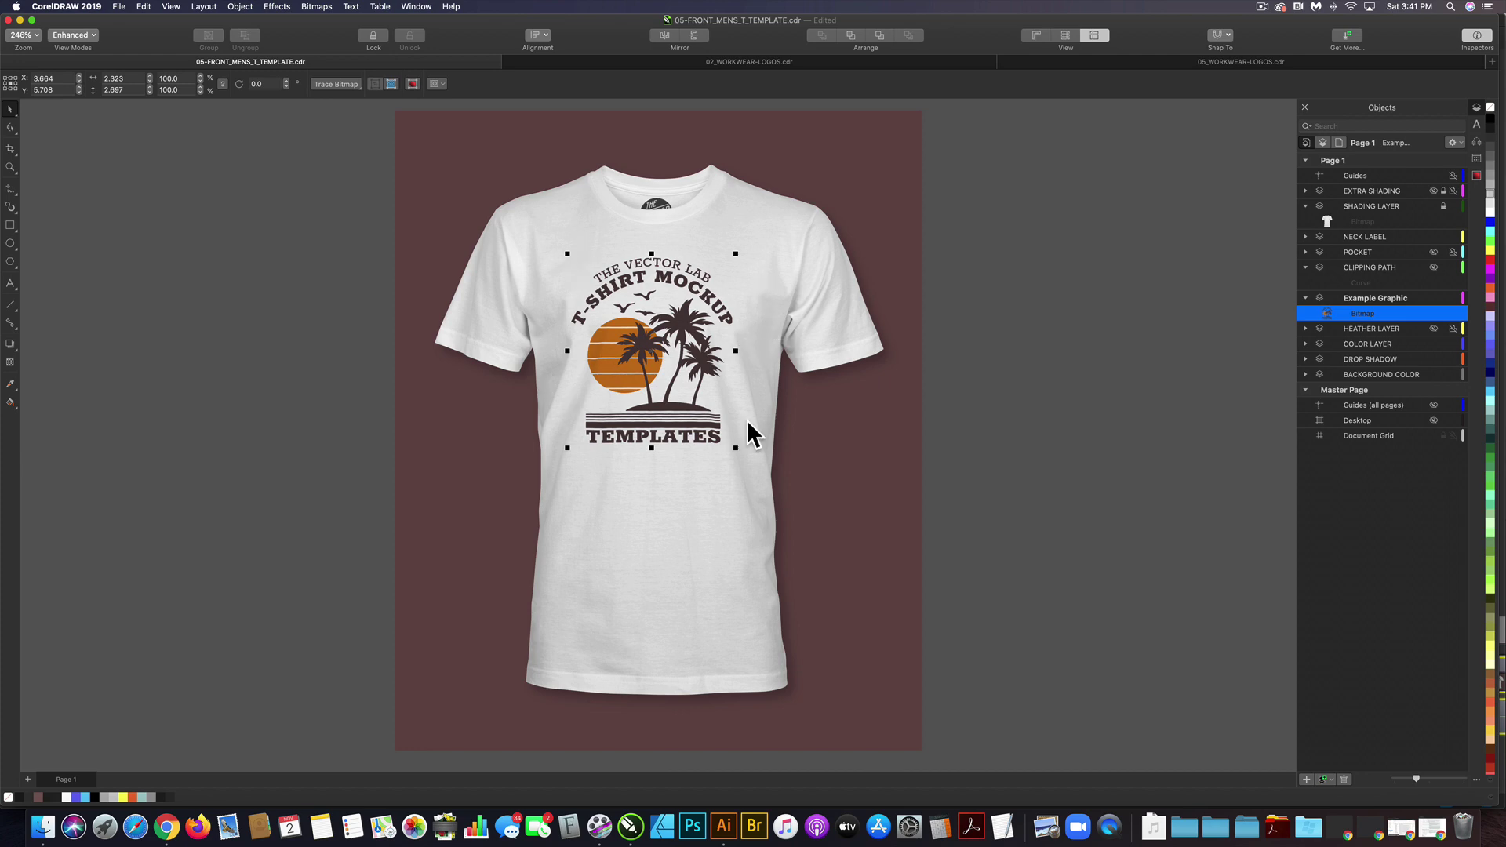
Step: Hide the sunset example bitmap and paste in the Workwear logo from 02_WORKWEAR-LOGOS
left_click(682, 59)
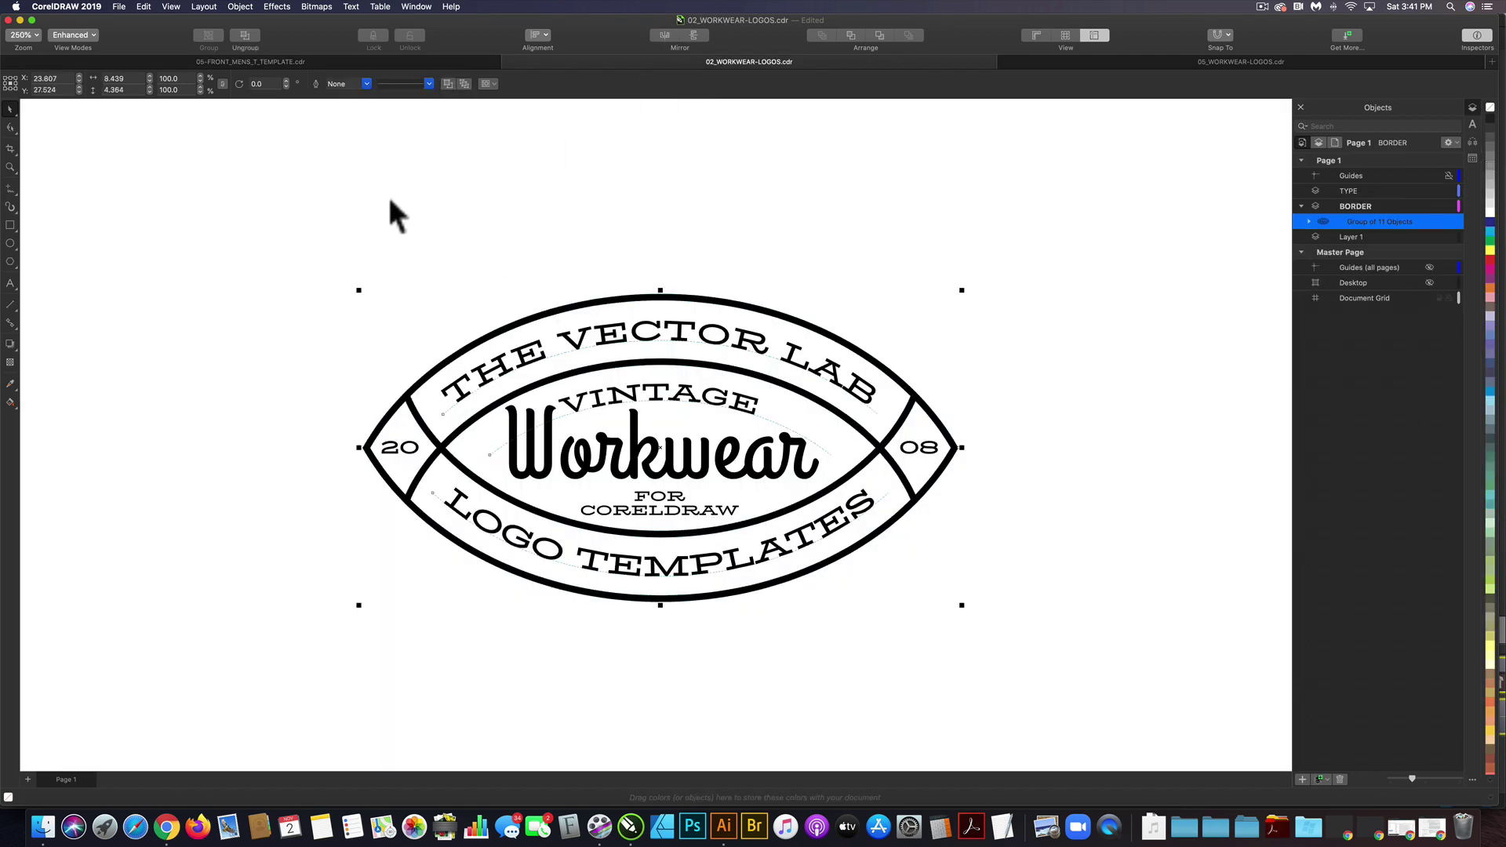
left_click(279, 58)
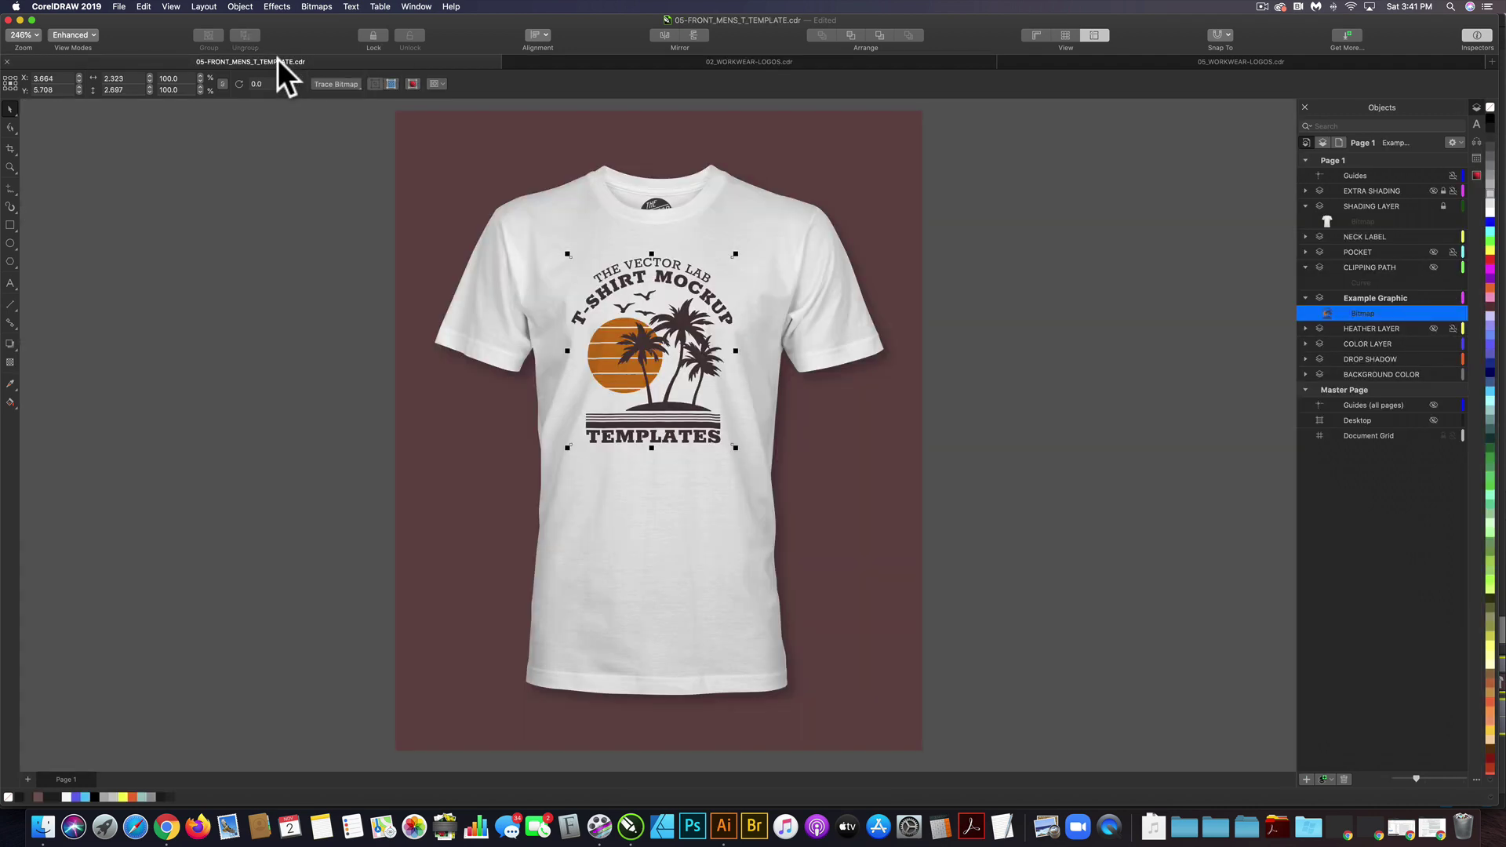
left_click(1449, 311)
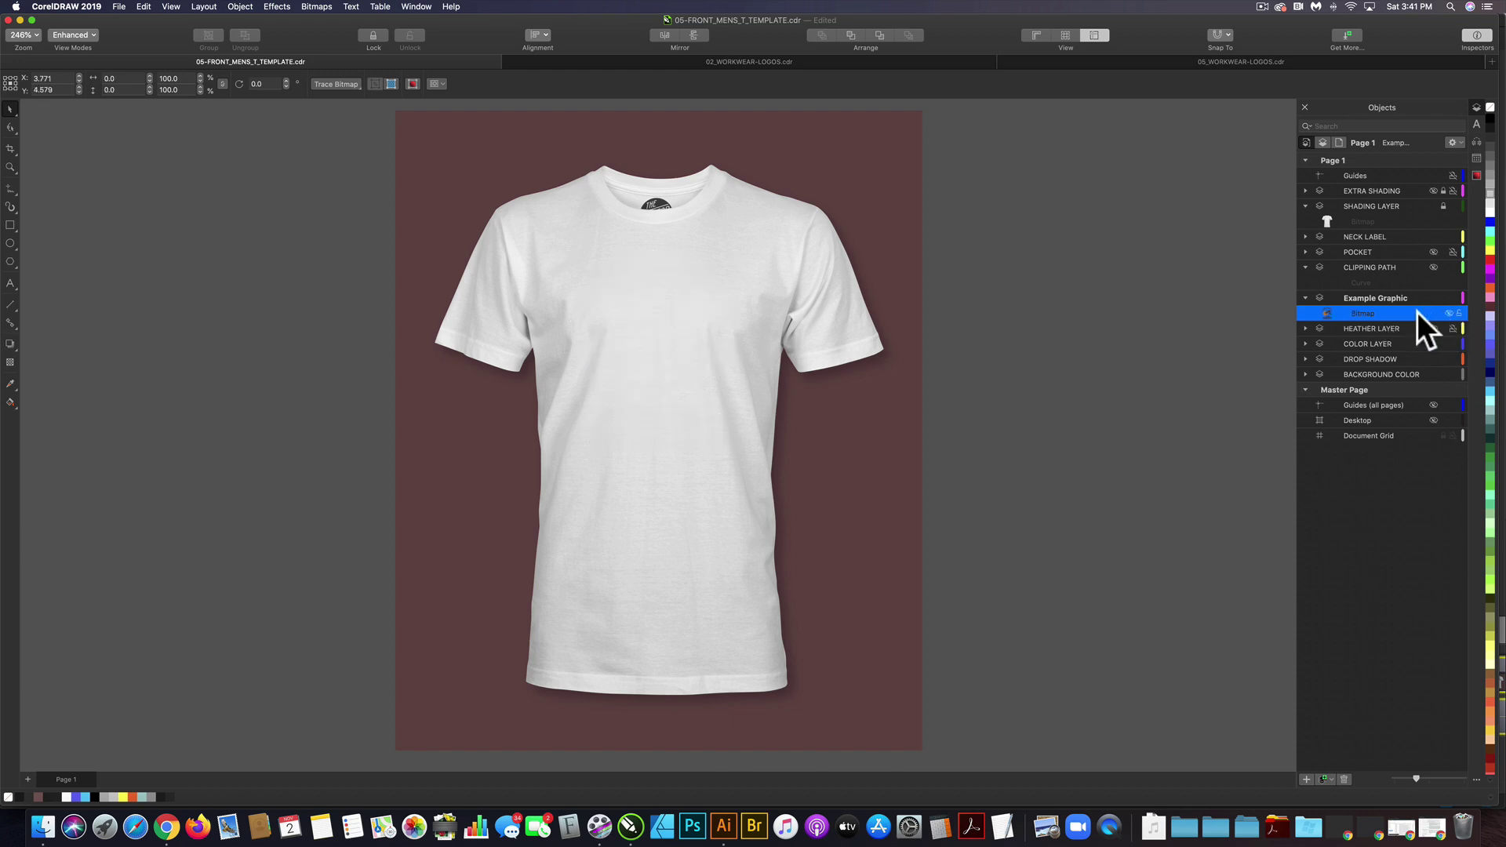
key("super+v")
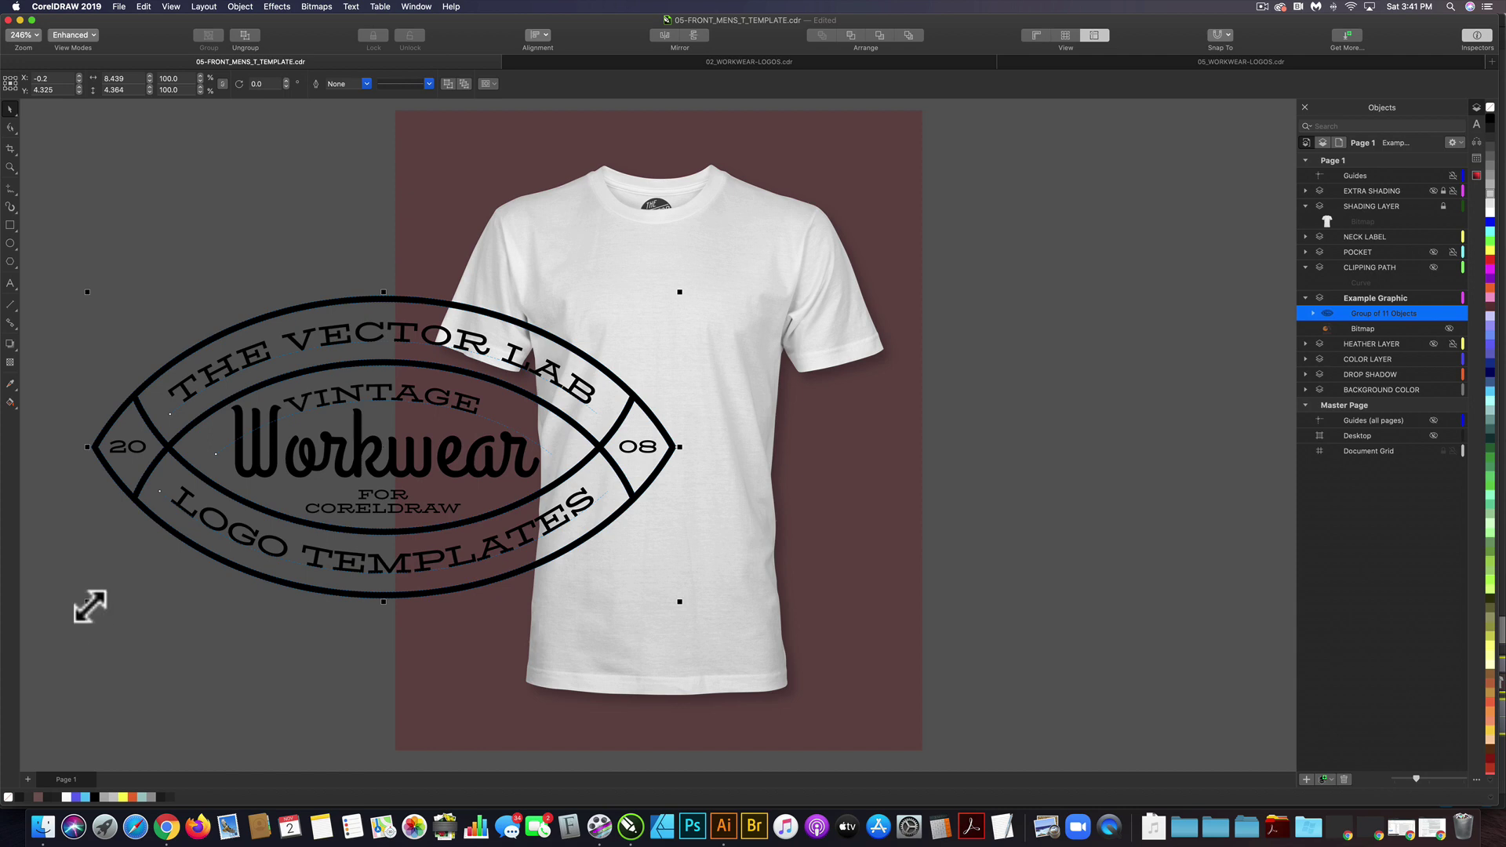
Step: Shrink the Workwear logo to chest size and centre it on the shirt's chest
left_click_drag(89, 605, 513, 382)
left_click_drag(599, 341, 656, 324)
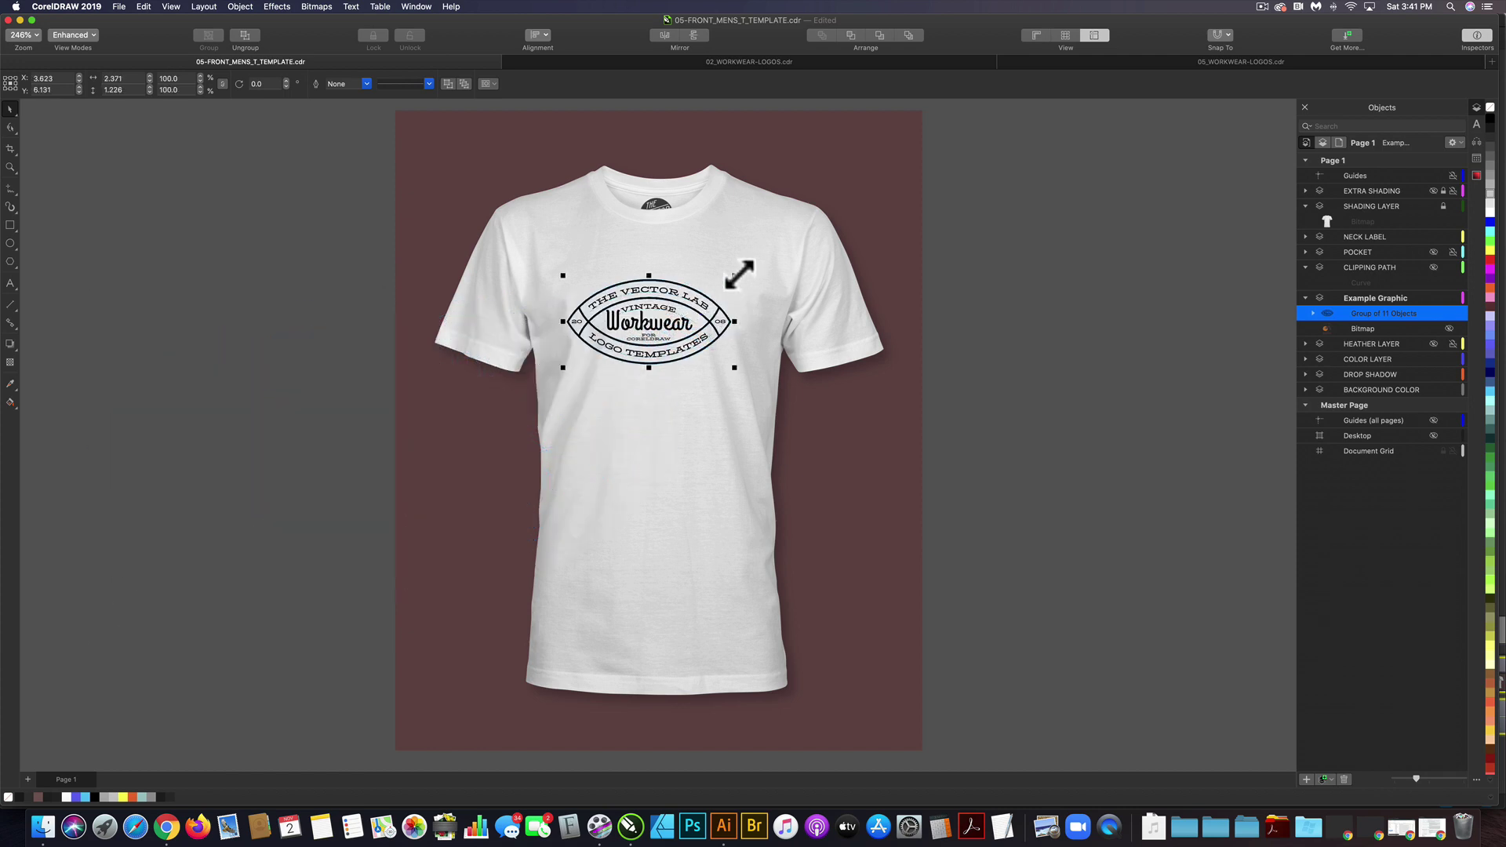
left_click_drag(741, 272, 669, 333)
key("Escape")
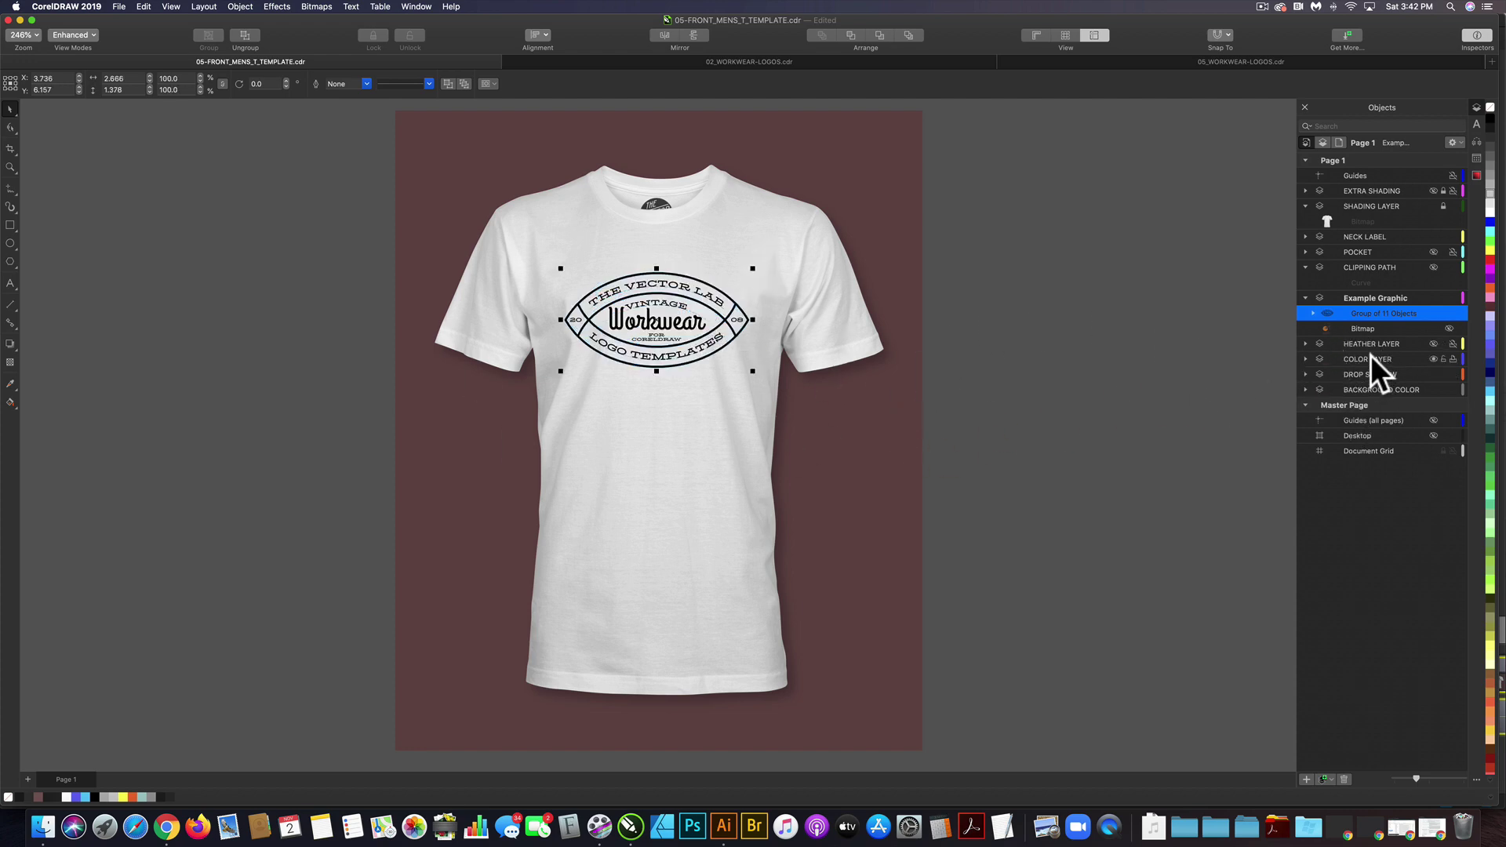
Step: Fill the COLOR LAYER's shirt curve with cyan instead of white
left_click(1302, 356)
left_click(1304, 358)
left_click(1371, 372)
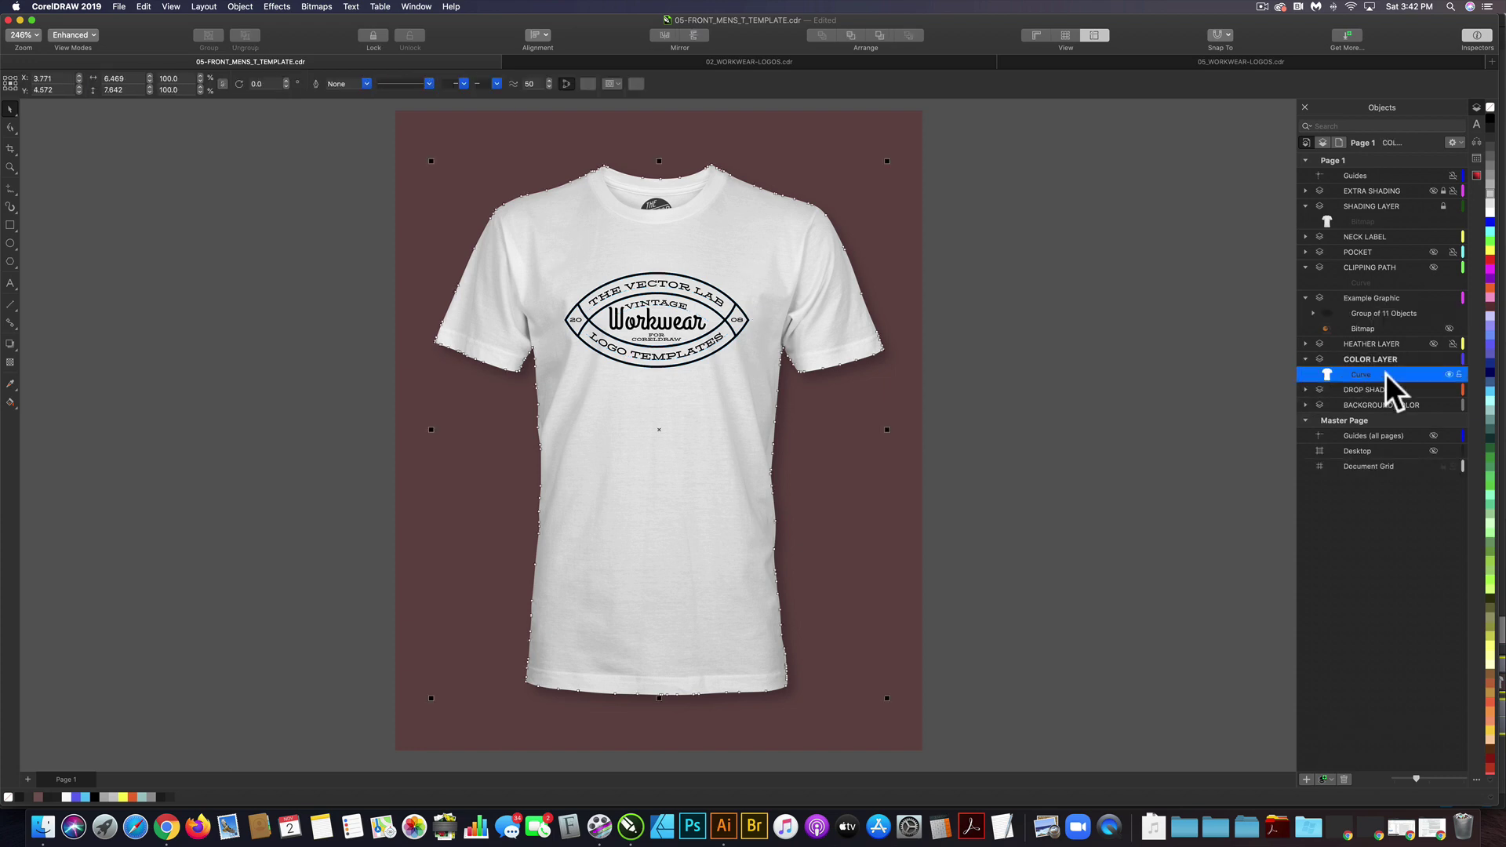
left_click(1489, 392)
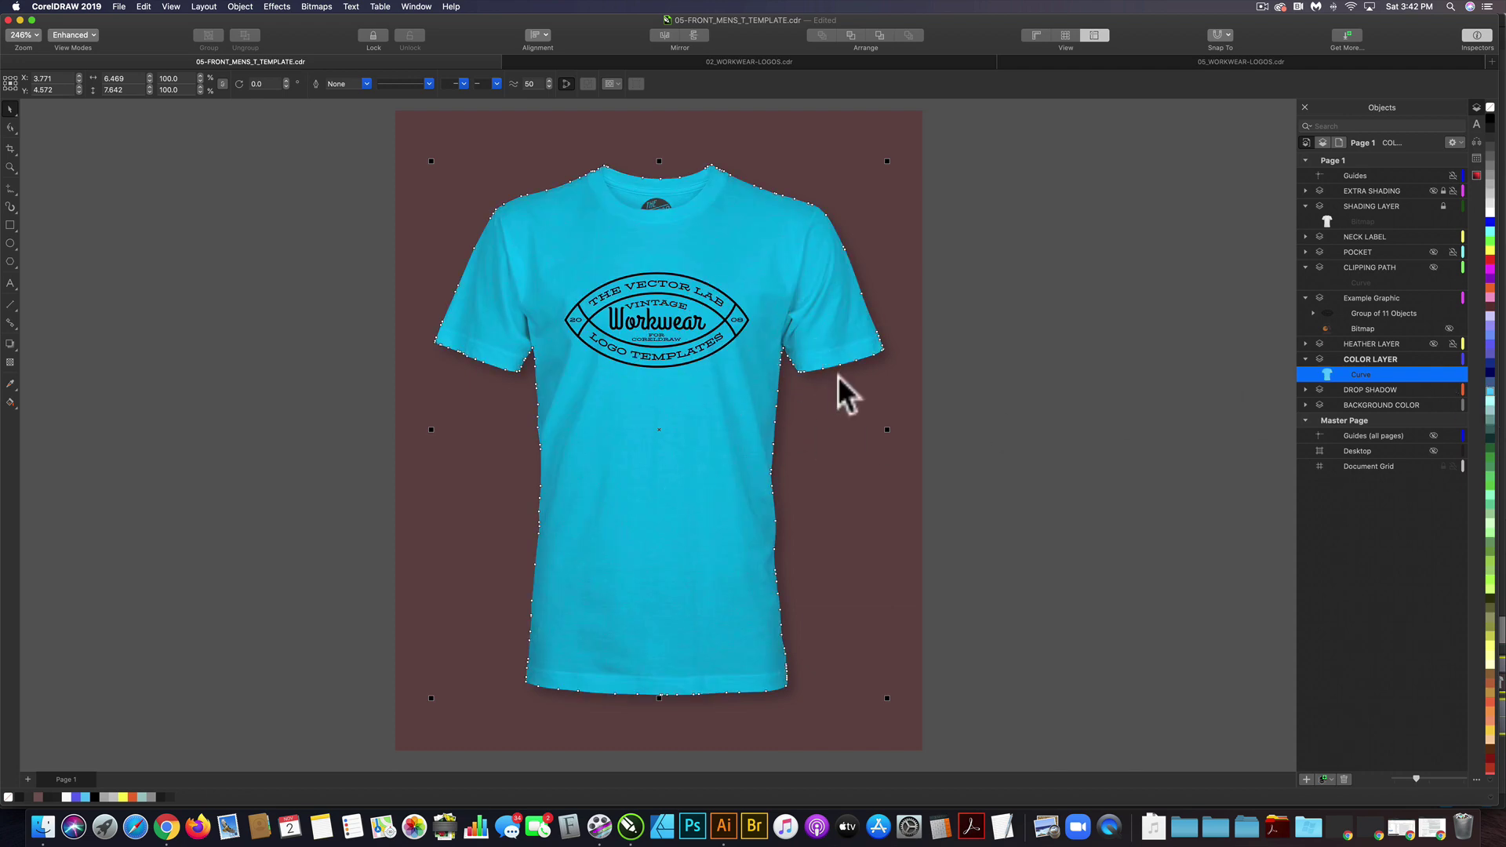
left_click(1023, 353)
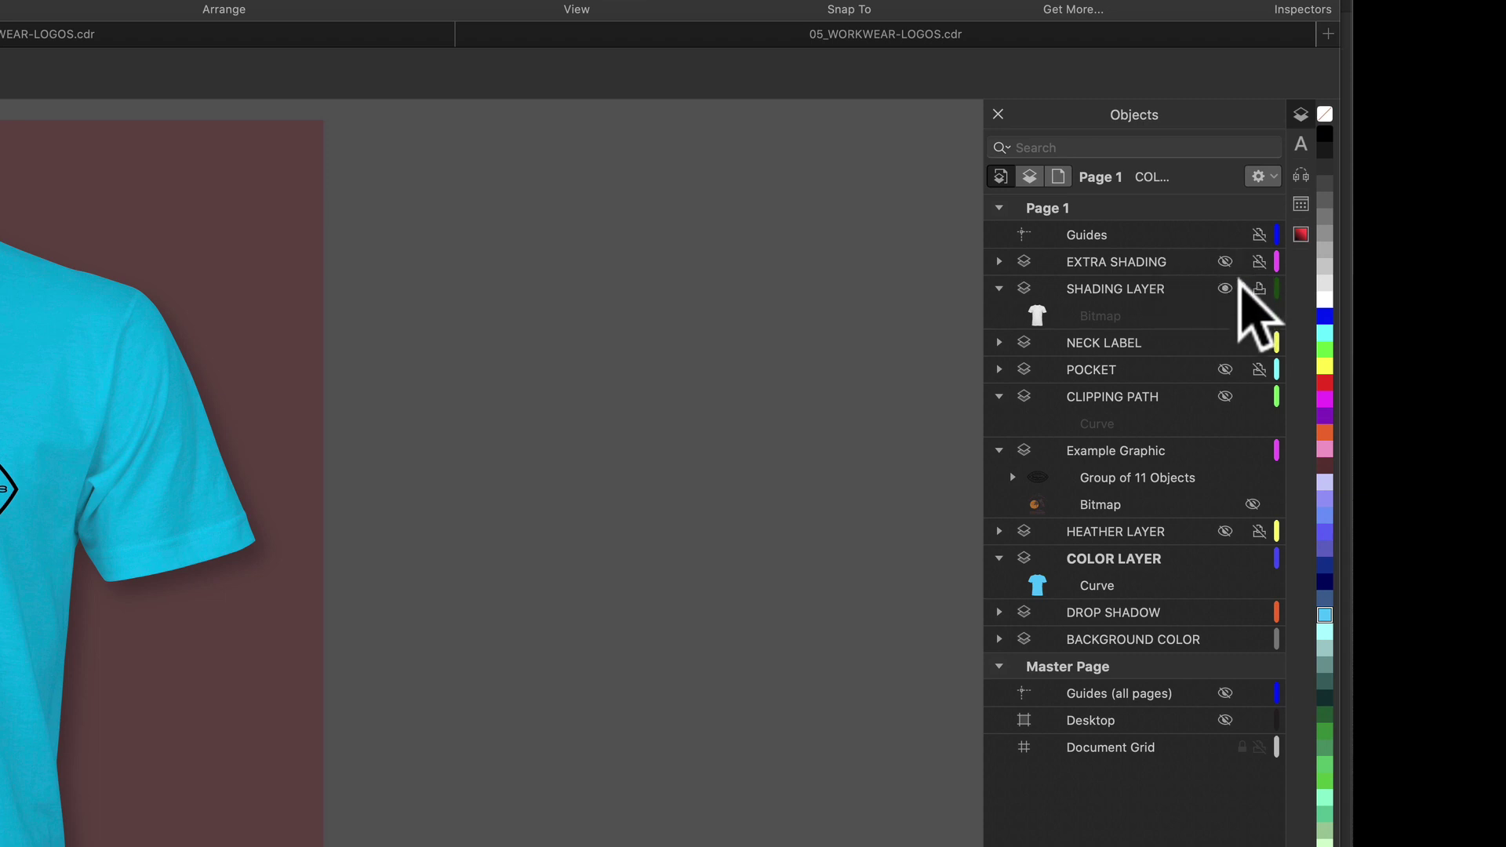
Step: Unlock SHADING LAYER and make EXTRA SHADING visible, toggling it off and on to compare
left_click(1241, 286)
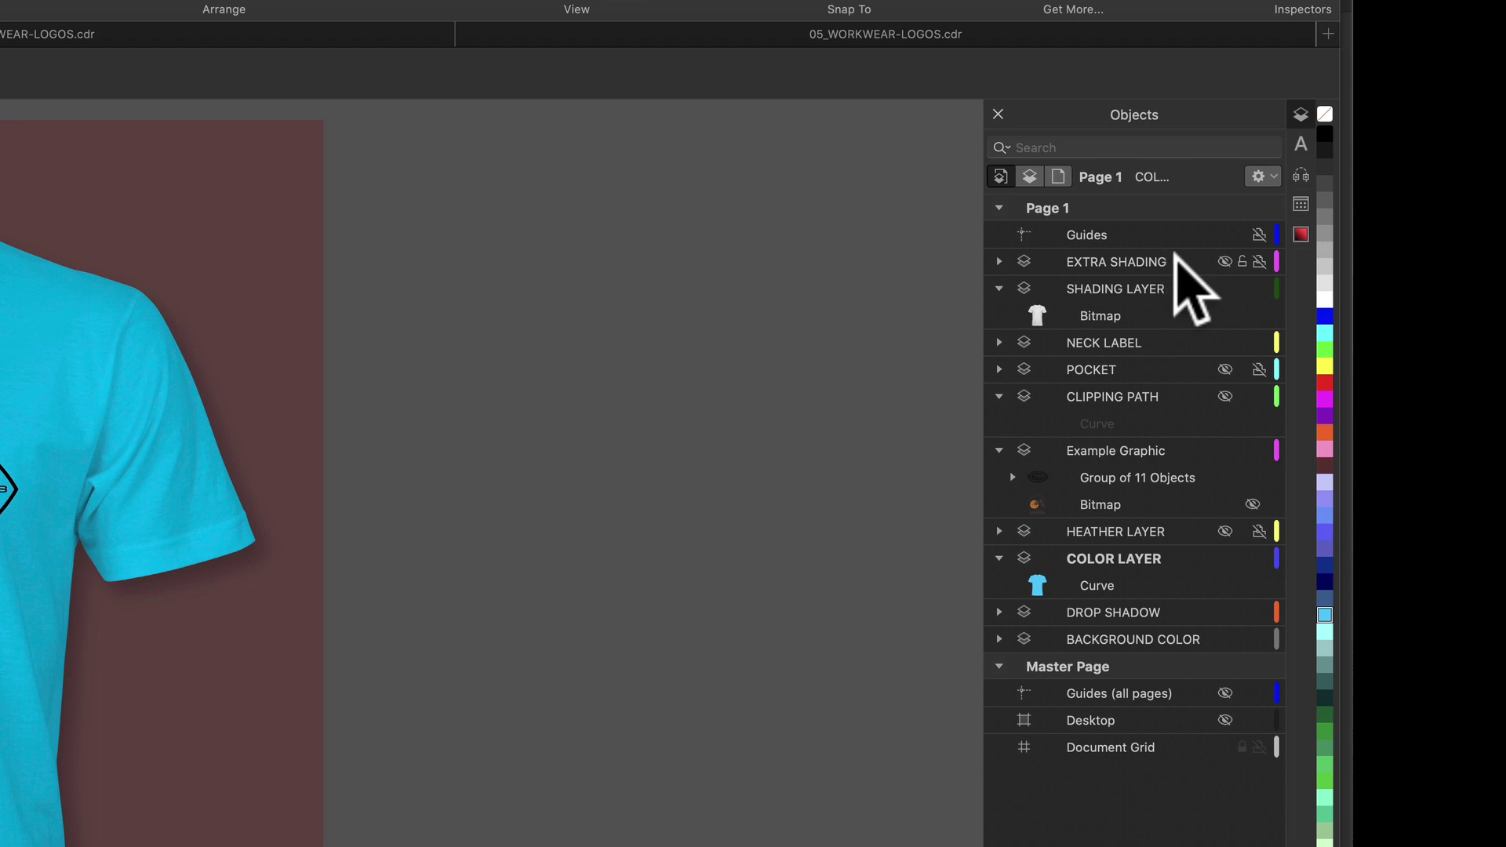
left_click(1176, 259)
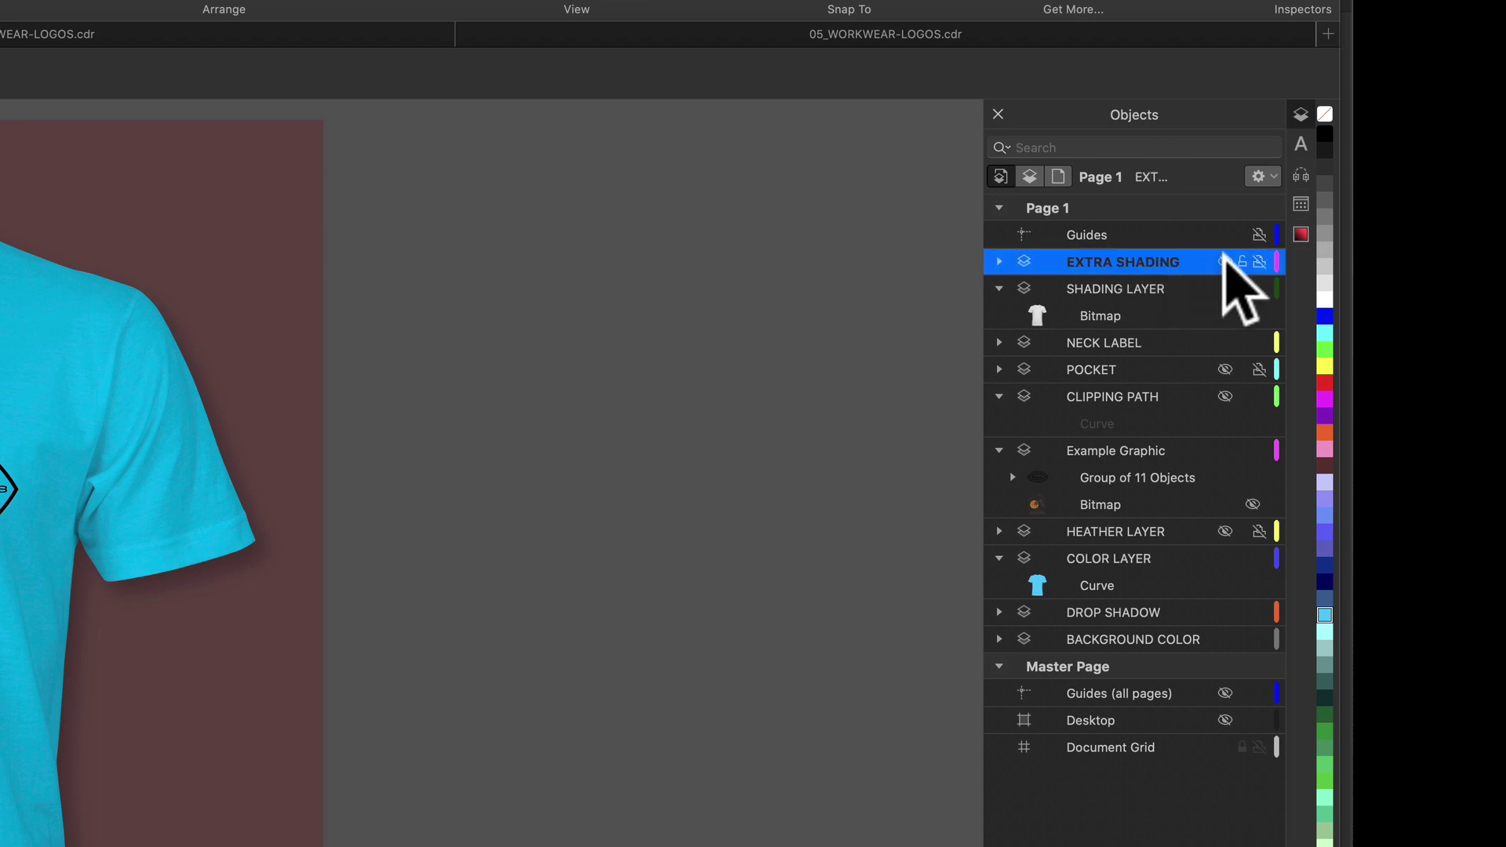
left_click(1224, 260)
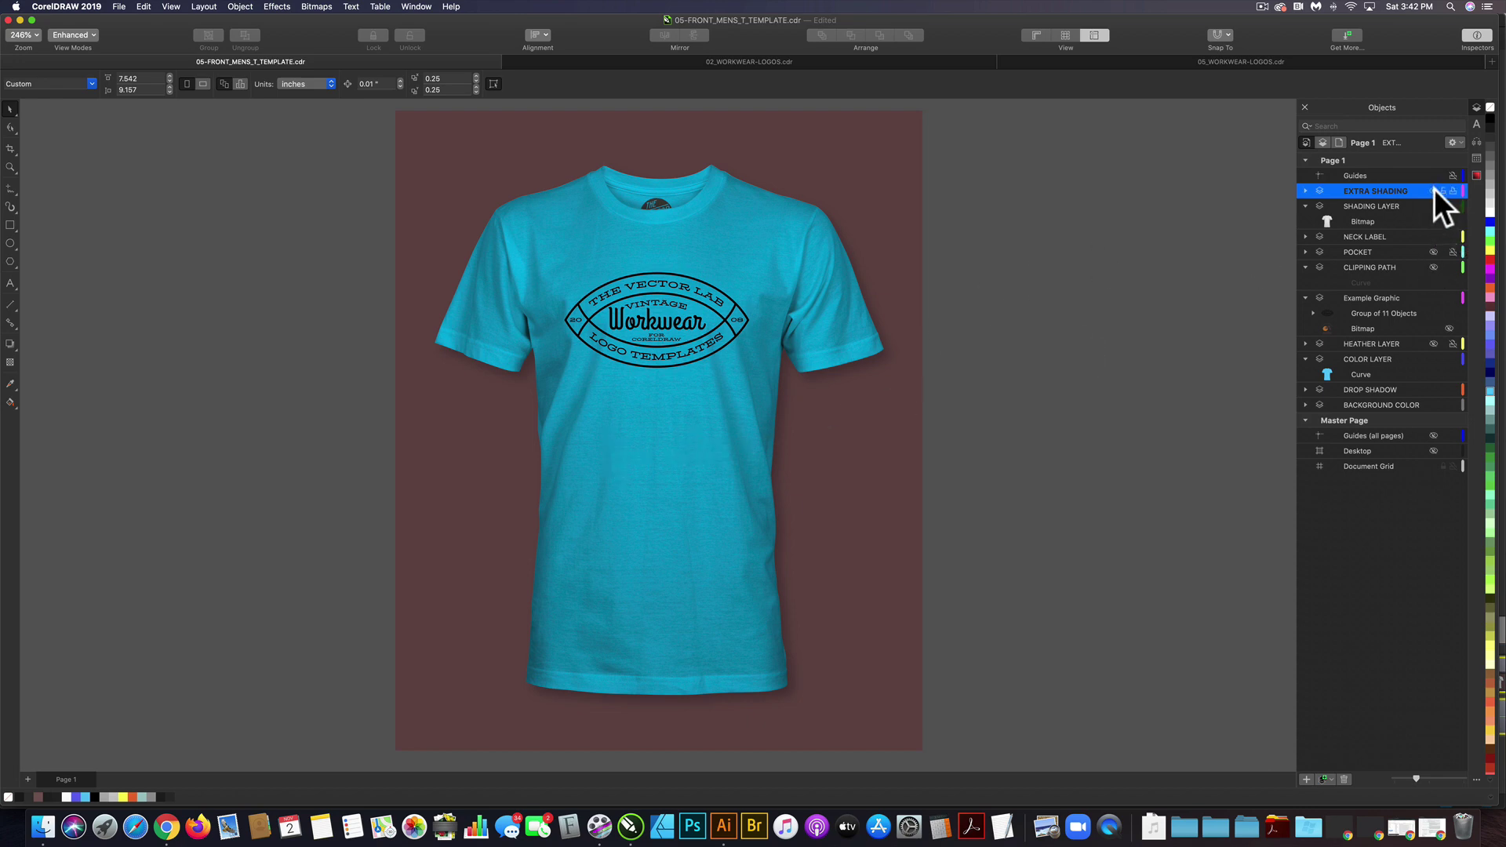
left_click(1433, 190)
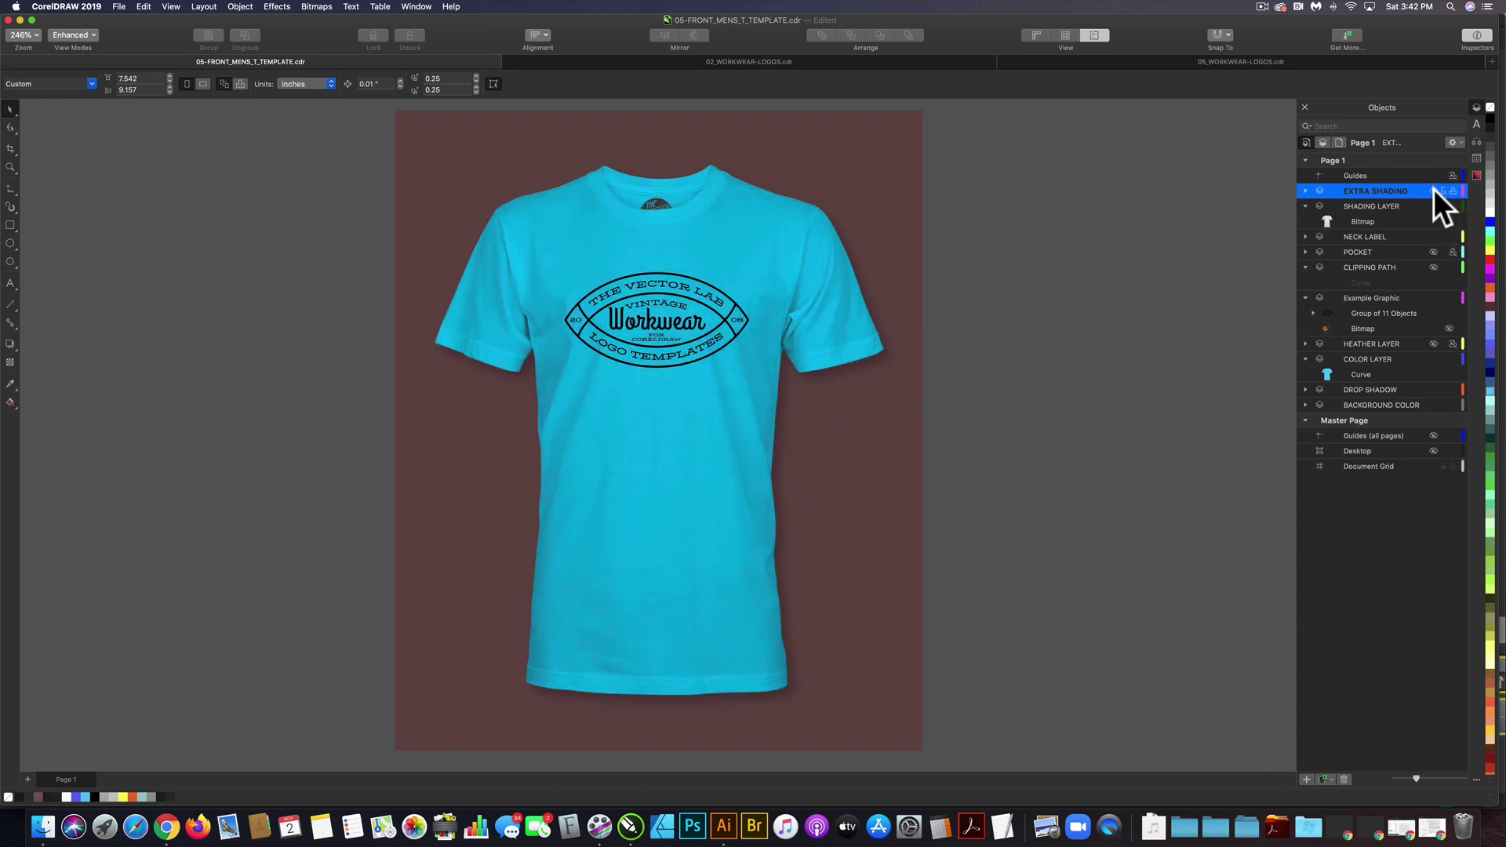
left_click(1432, 189)
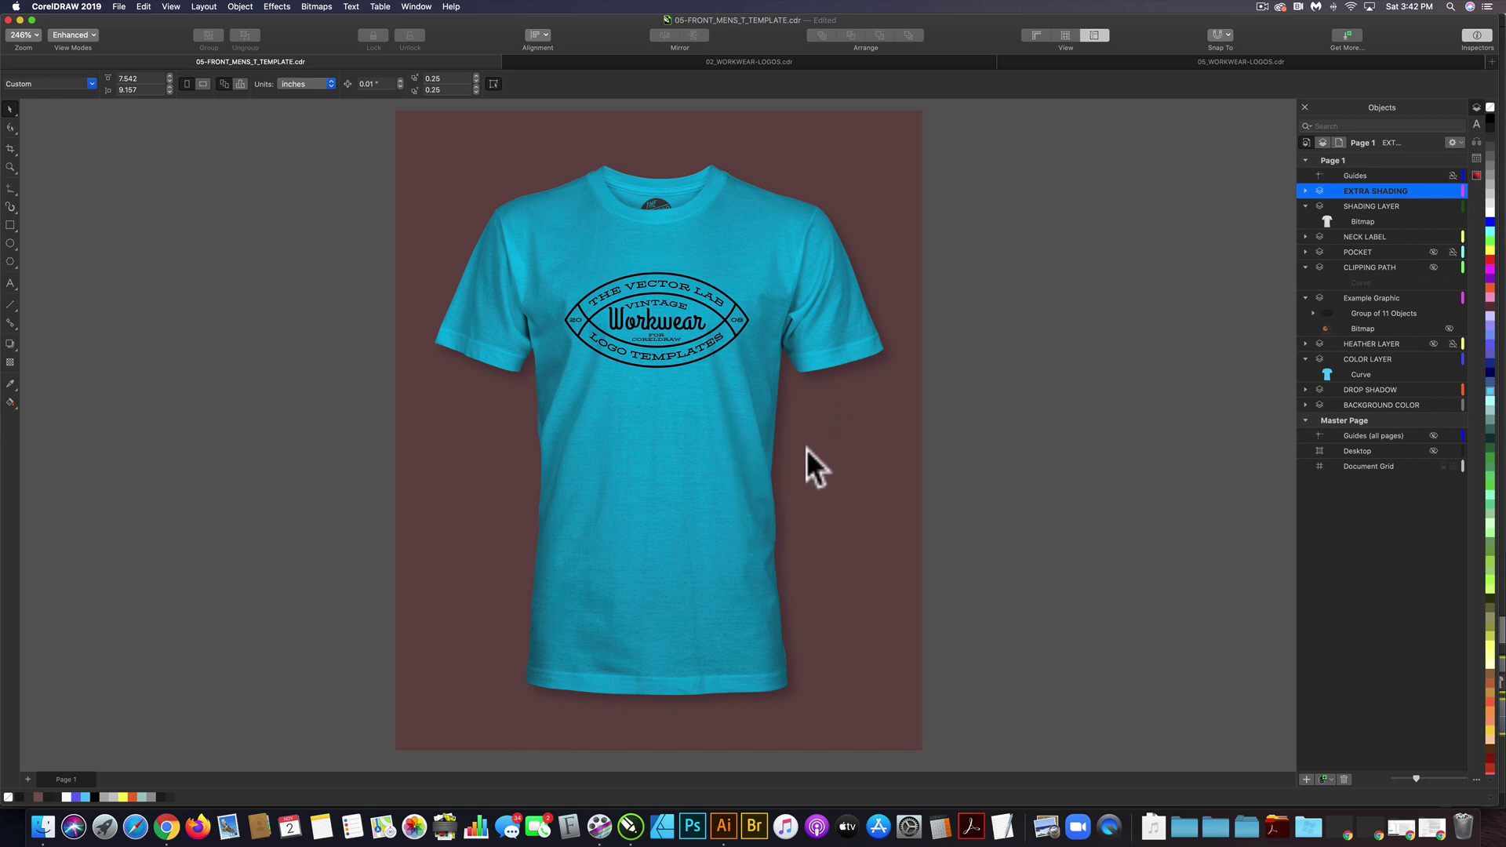
Step: Apply a Multiply transparency of 30 to the EXTRA SHADING bitmap
left_click(1305, 191)
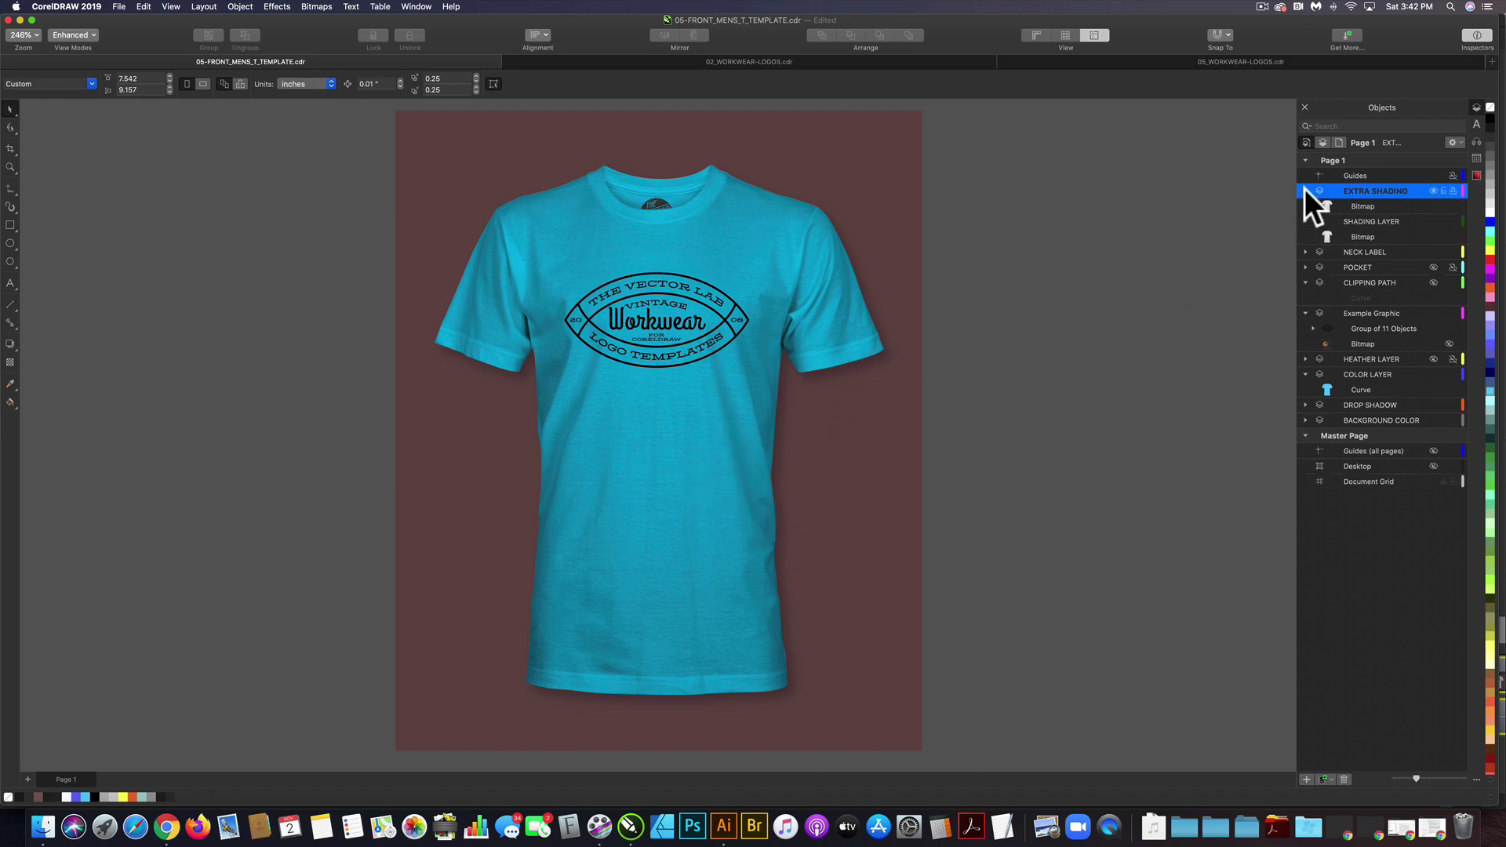
left_click(1347, 205)
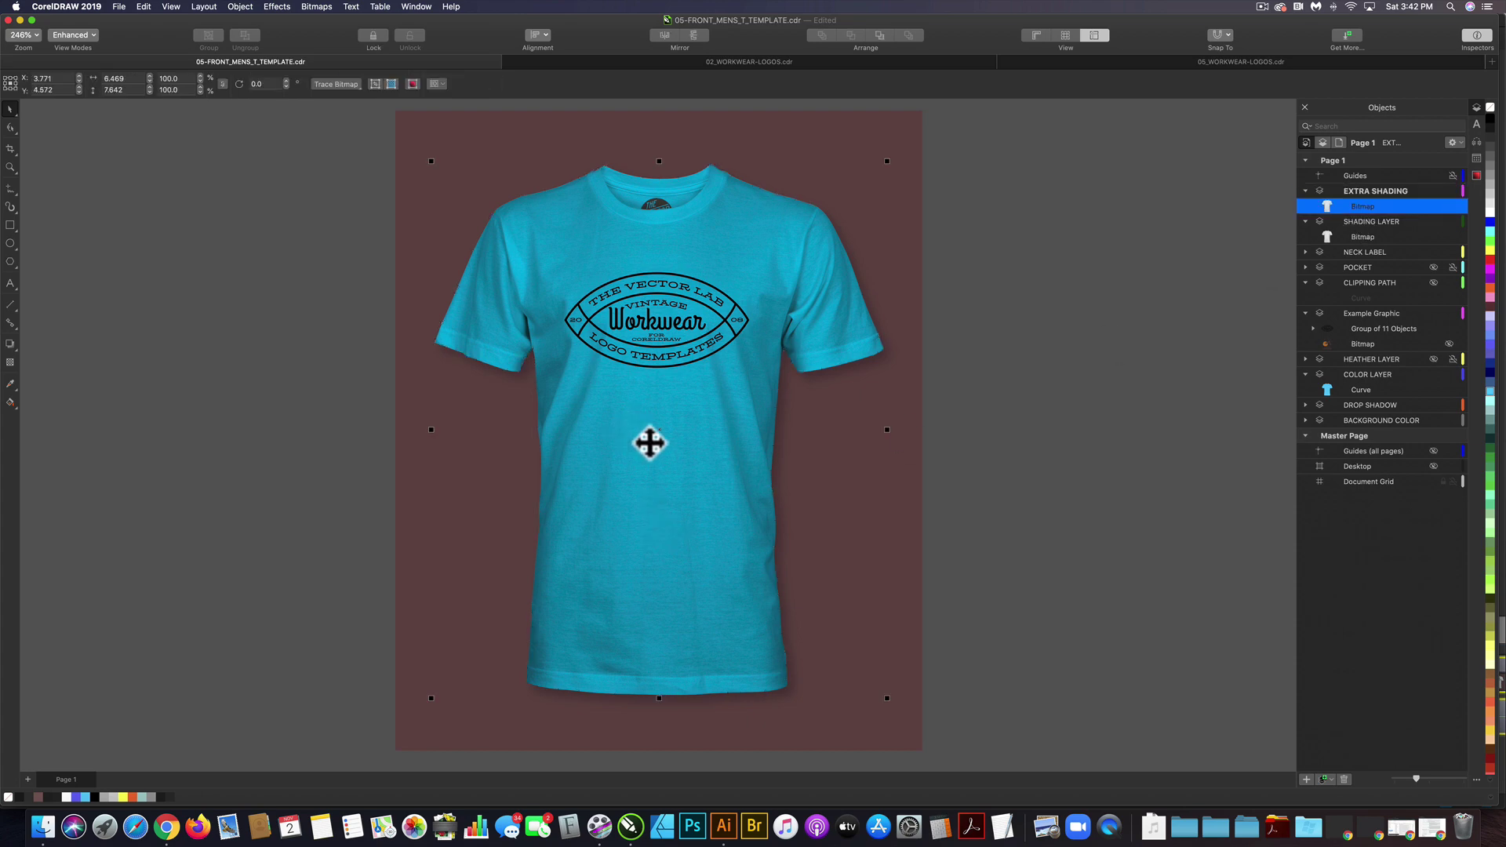
left_click(10, 362)
left_click_drag(629, 707, 696, 721)
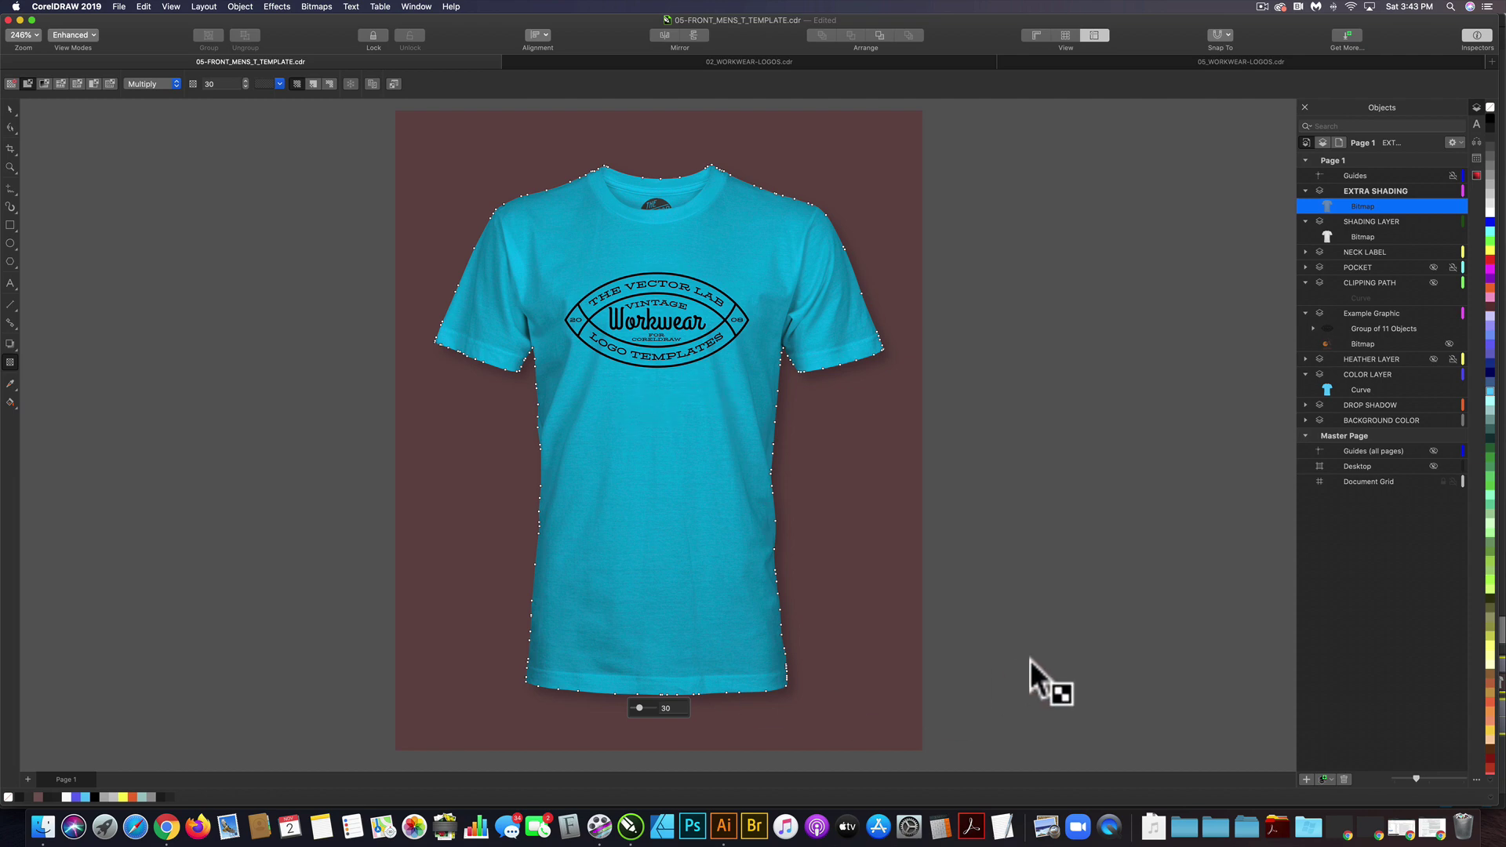
Step: Fill the shirt's COLOR LAYER curve with black, then switch it to dark charcoal grey
left_click(1361, 387)
left_click(1133, 403)
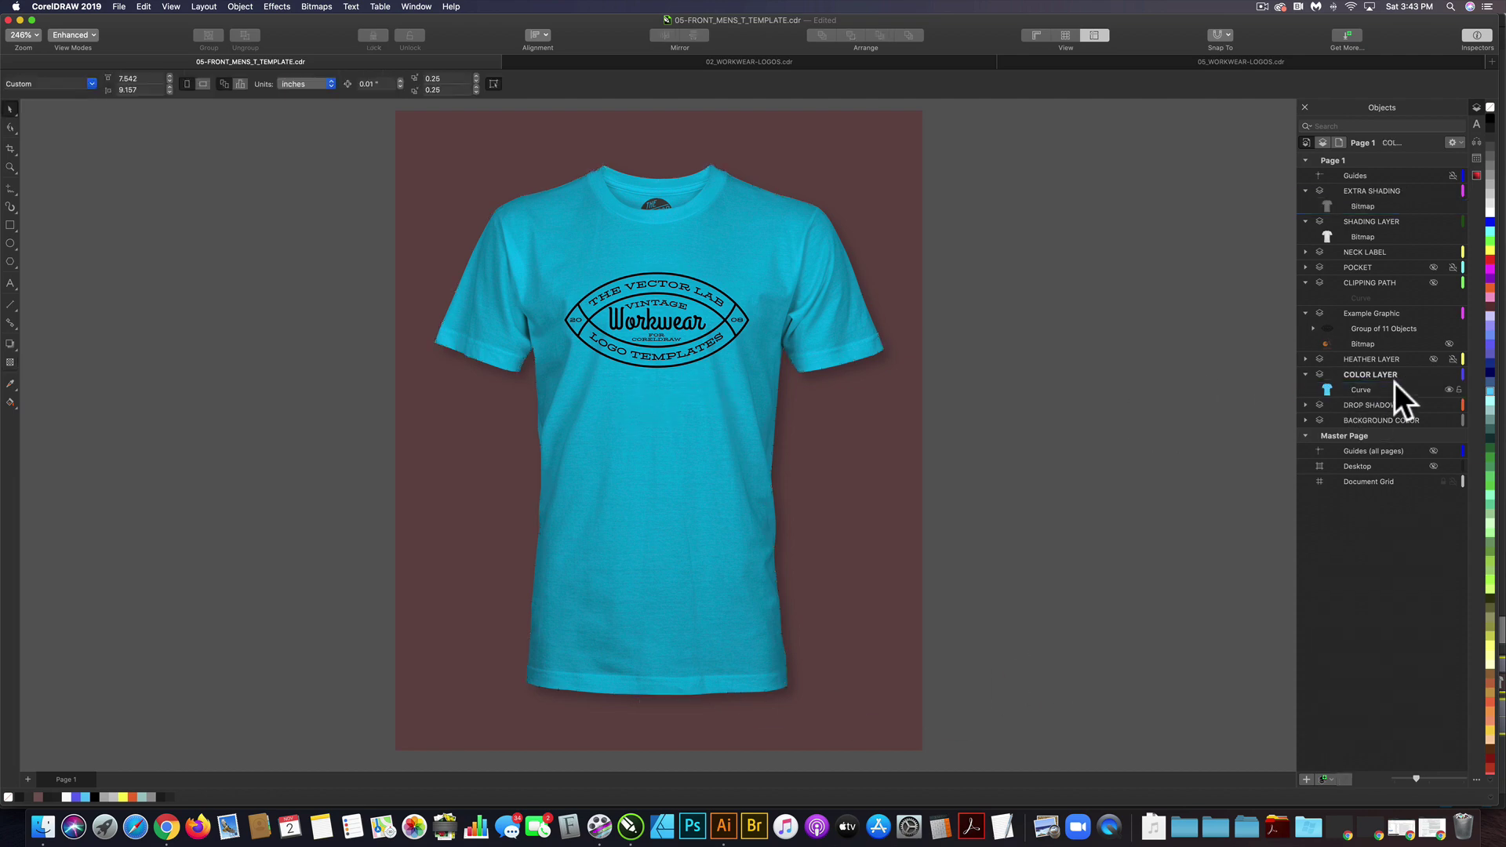
left_click(1366, 389)
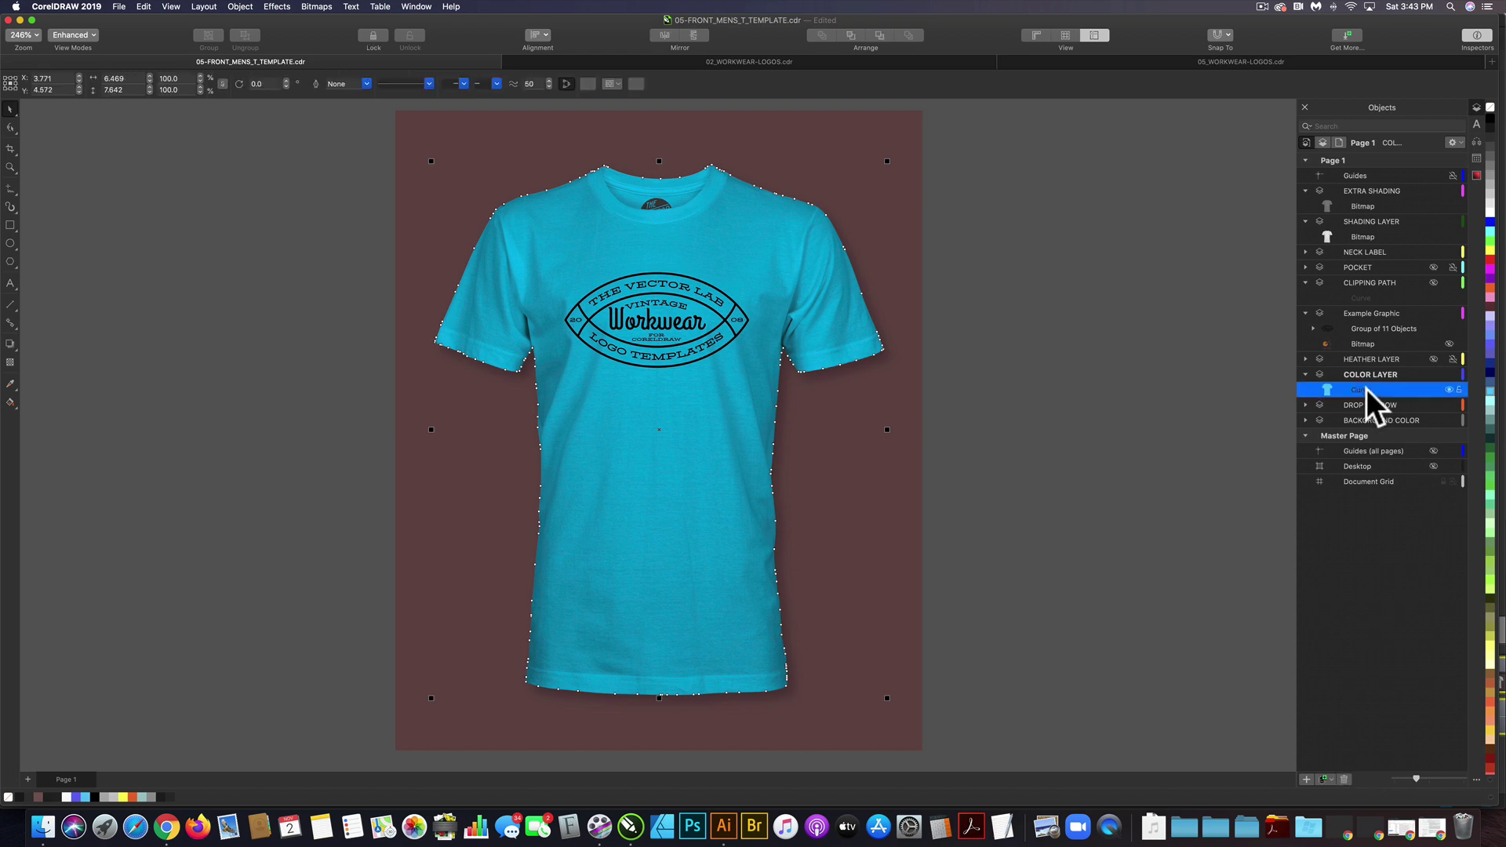
left_click(1490, 117)
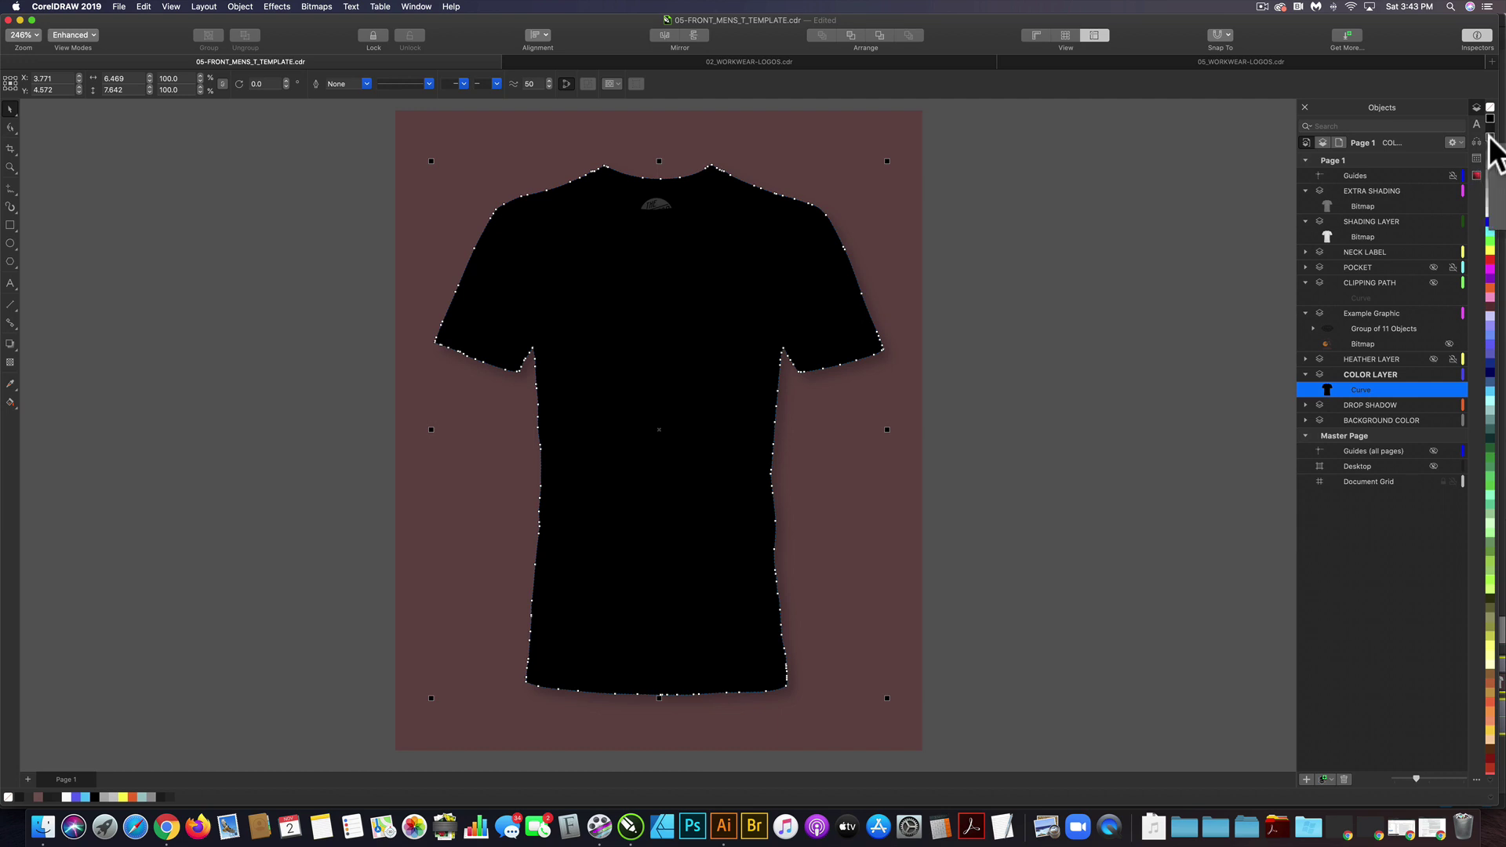
left_click(1489, 135)
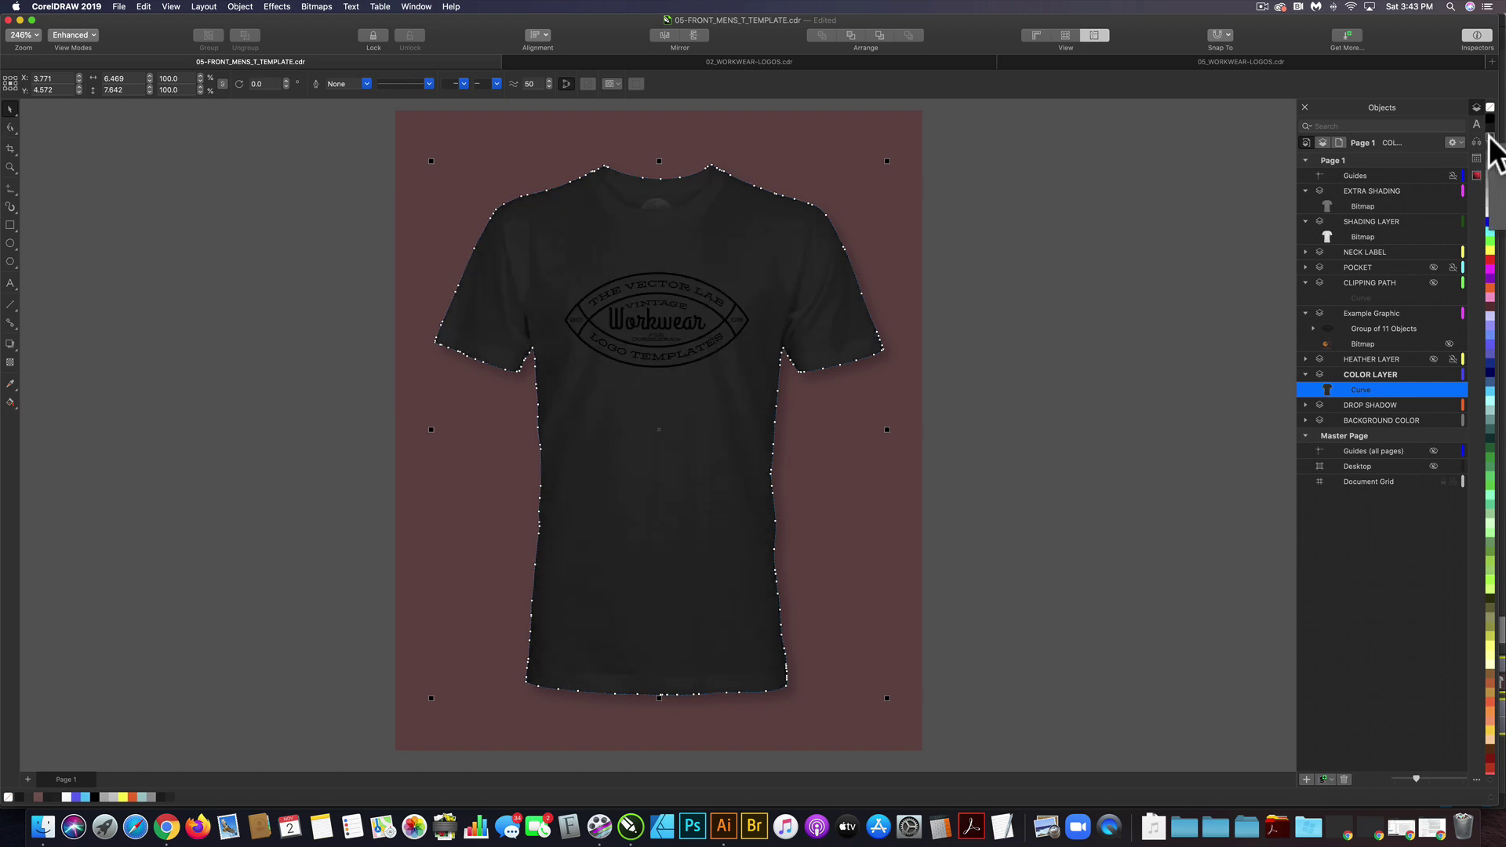
Step: Set the EXTRA SHADING bitmap's transparency to 0 and fill the chest logo group light grey
left_click(1364, 206)
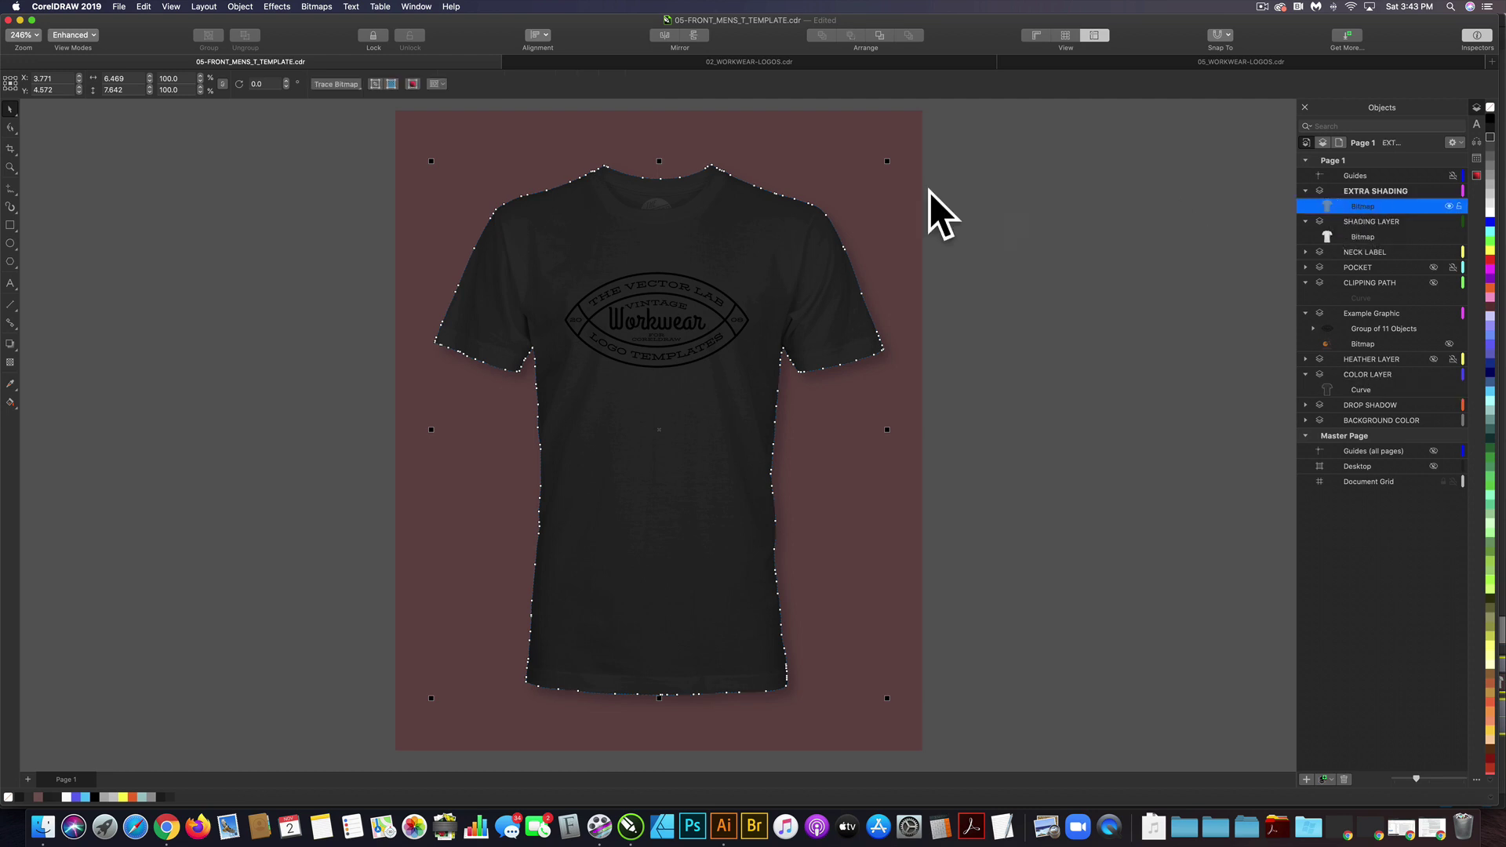
left_click(9, 361)
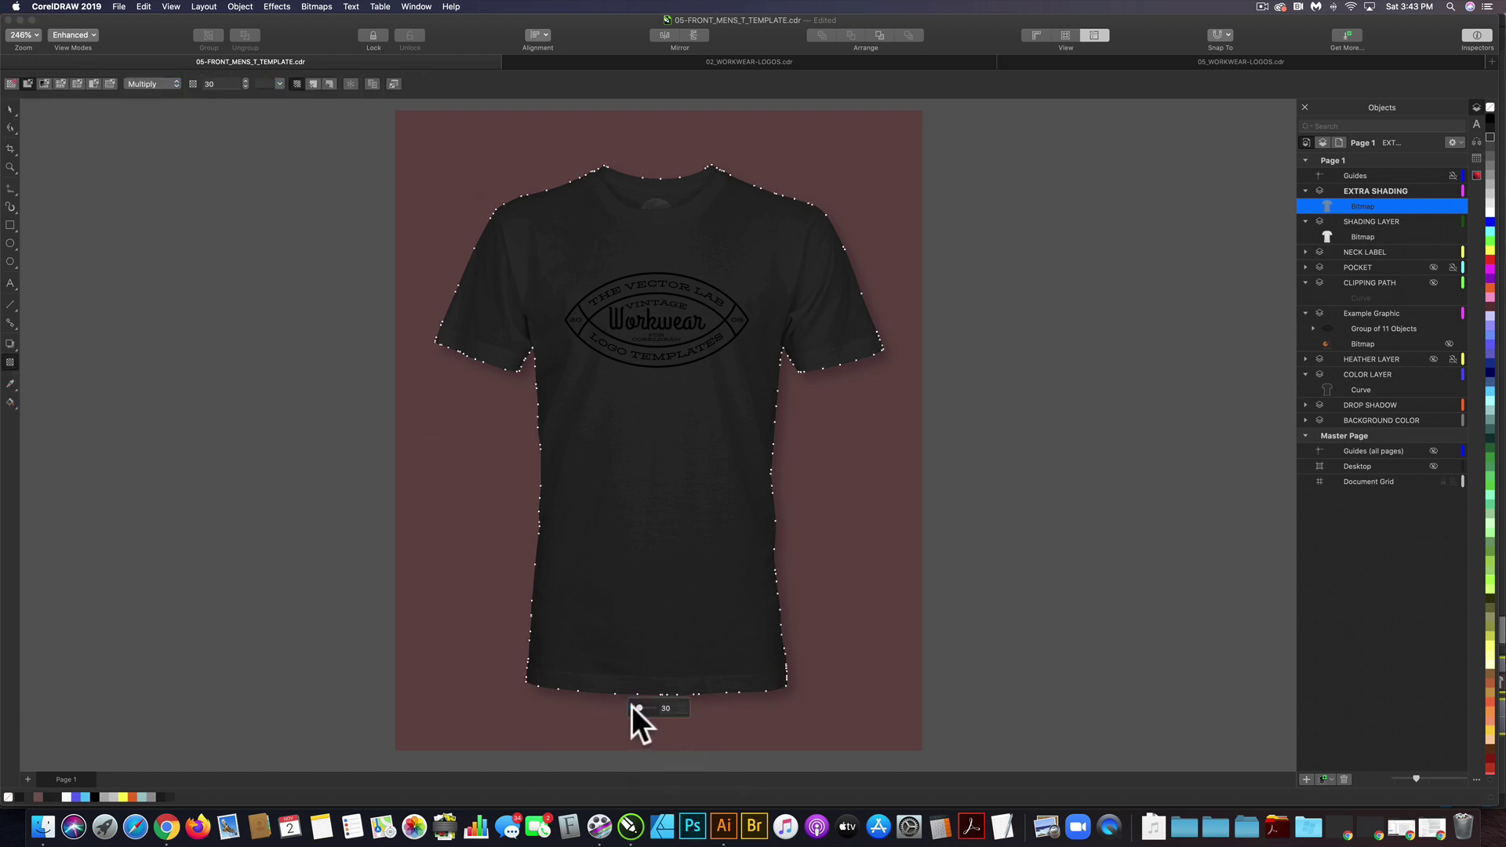
left_click_drag(627, 706, 624, 708)
left_click(1410, 327)
left_click(1490, 189)
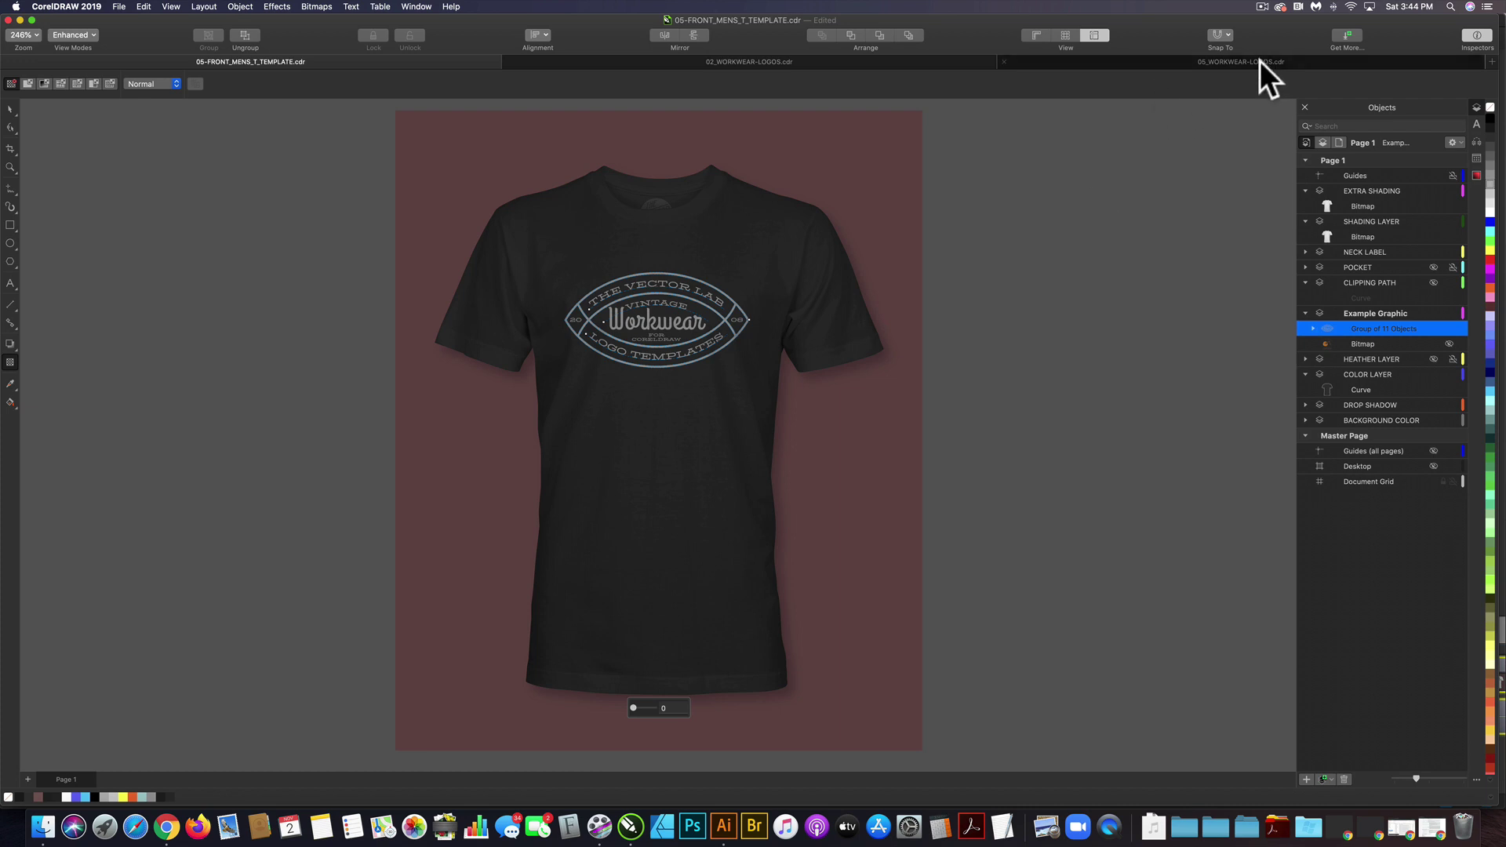
Step: Copy the round logo from 05_WORKWEAR-LOGOS, paste it into the T-shirt mockup, and make it light grey
left_click(1258, 61)
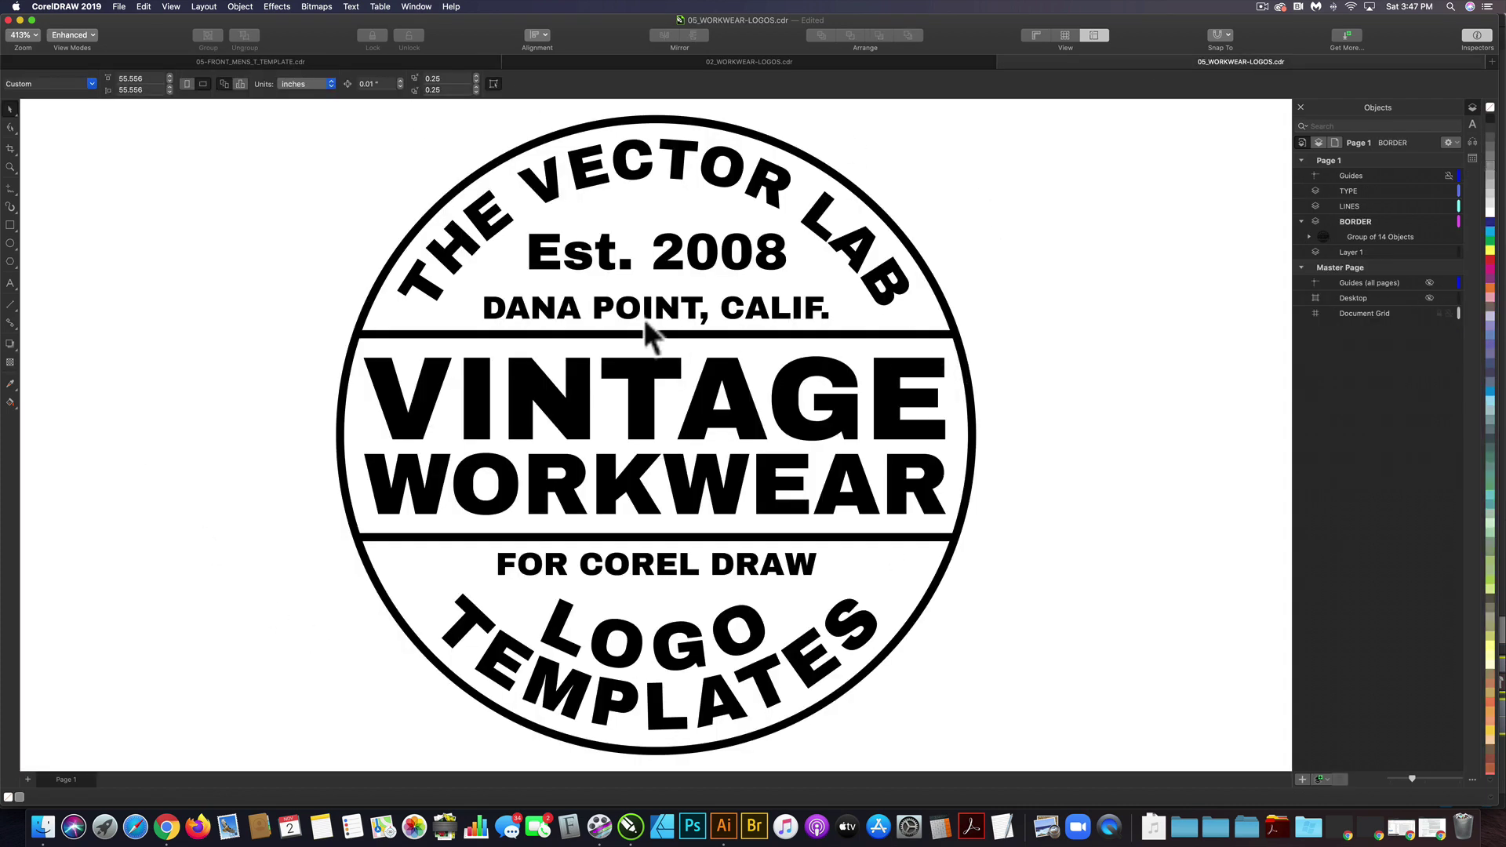
key("super+a")
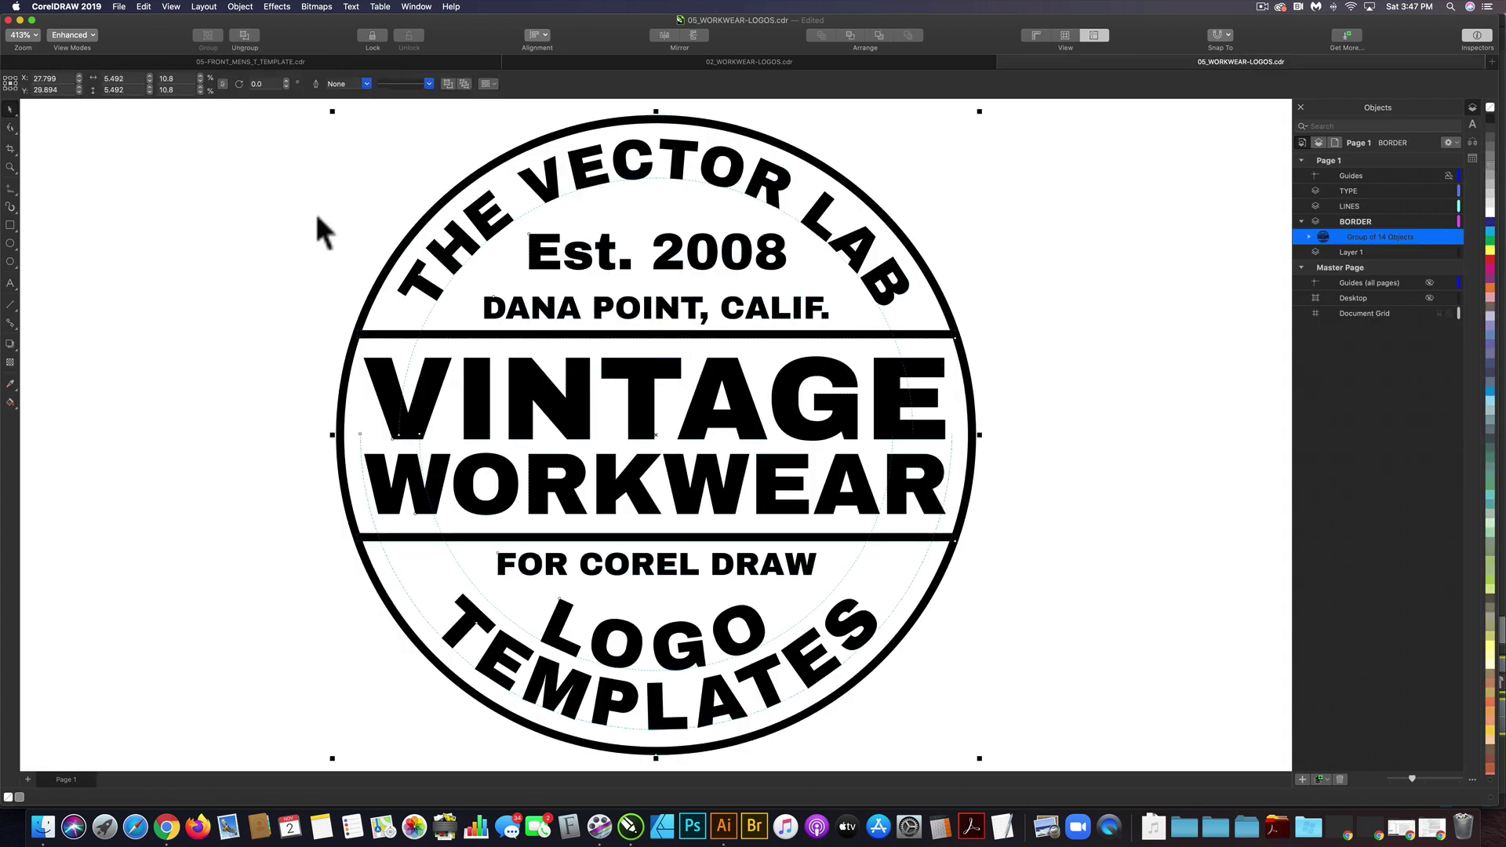
left_click(303, 60)
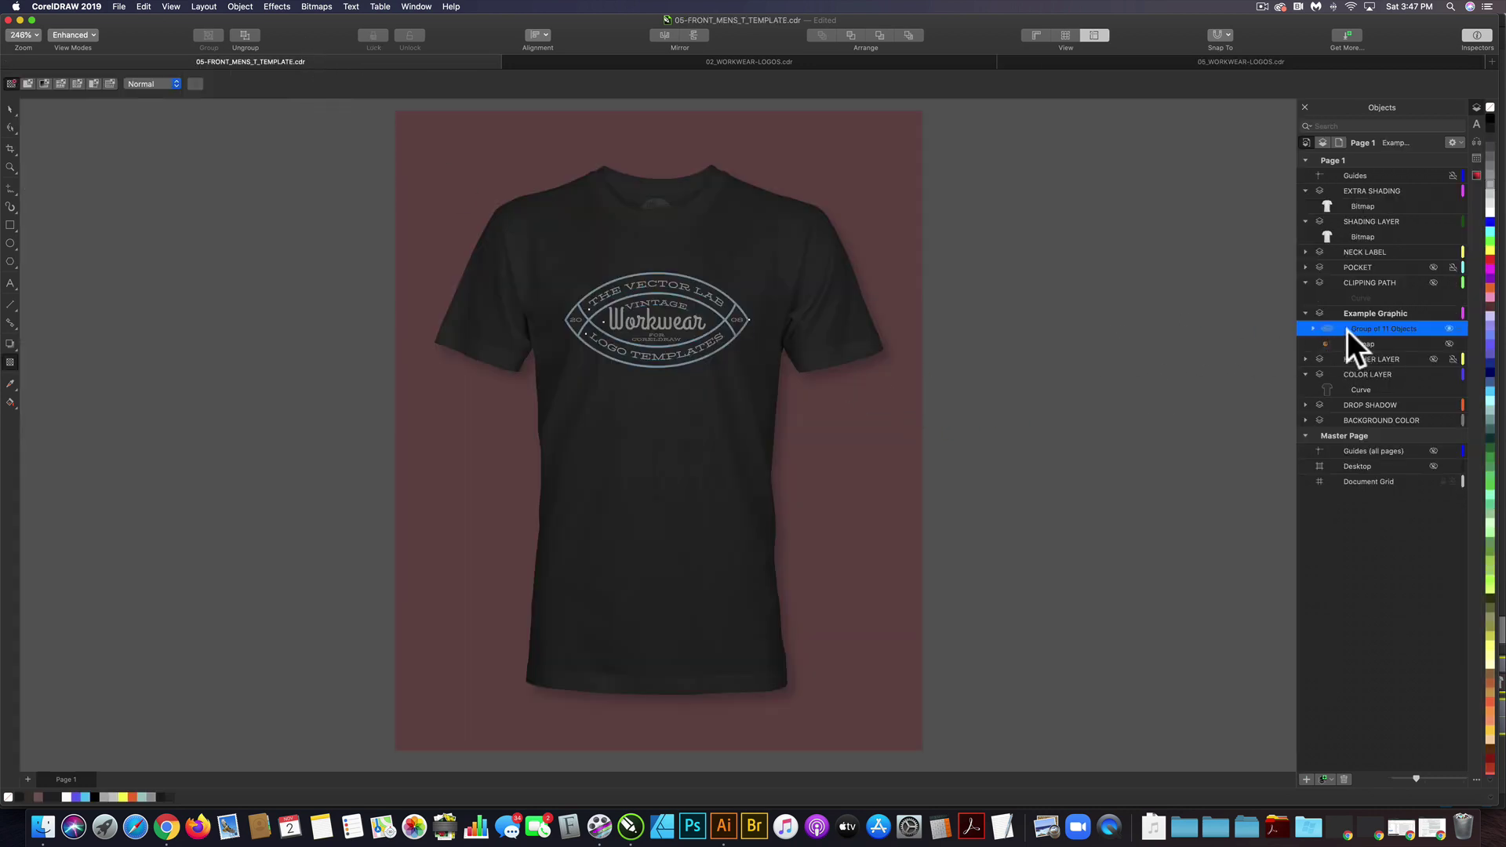
key("ctrl+v")
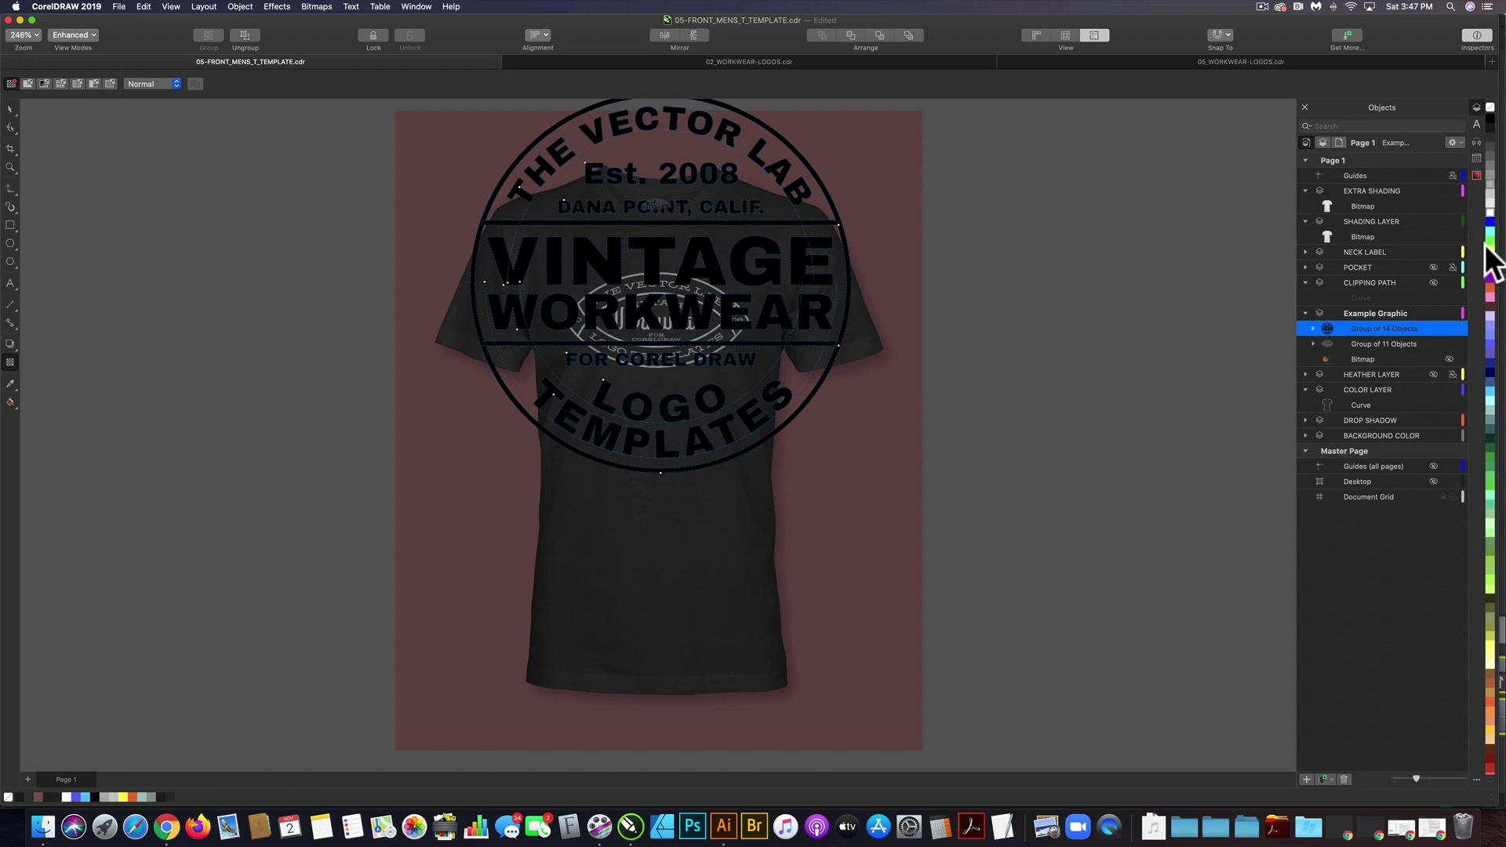
left_click(1490, 187)
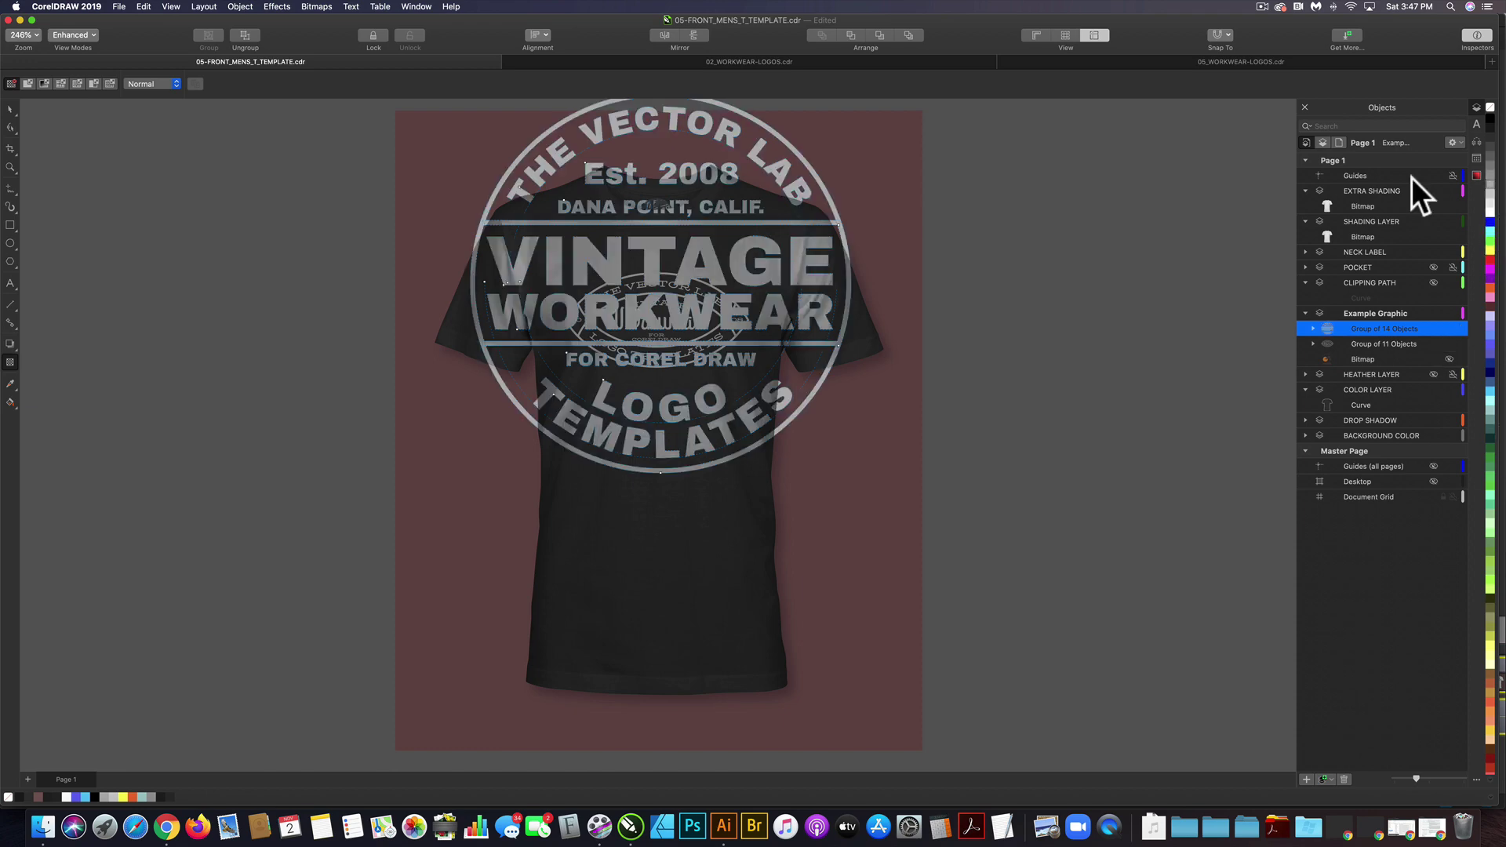
Step: Scale the round logo down and rotate it into a small badge on the sleeve
left_click(11, 109)
left_click_drag(469, 474, 819, 130)
scroll(871, 377, "up", 5)
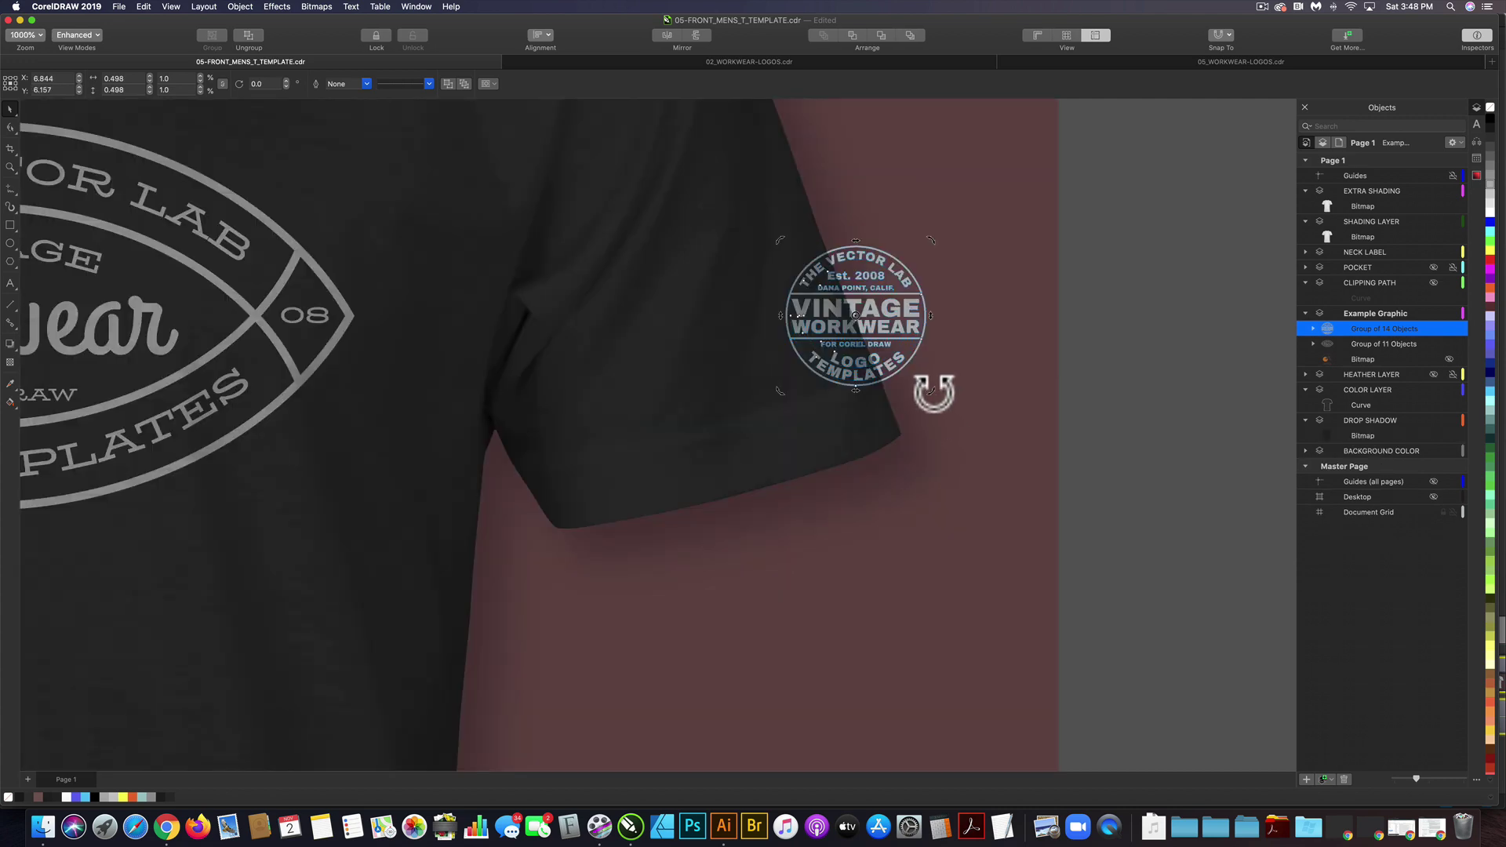
left_click_drag(938, 399, 950, 356)
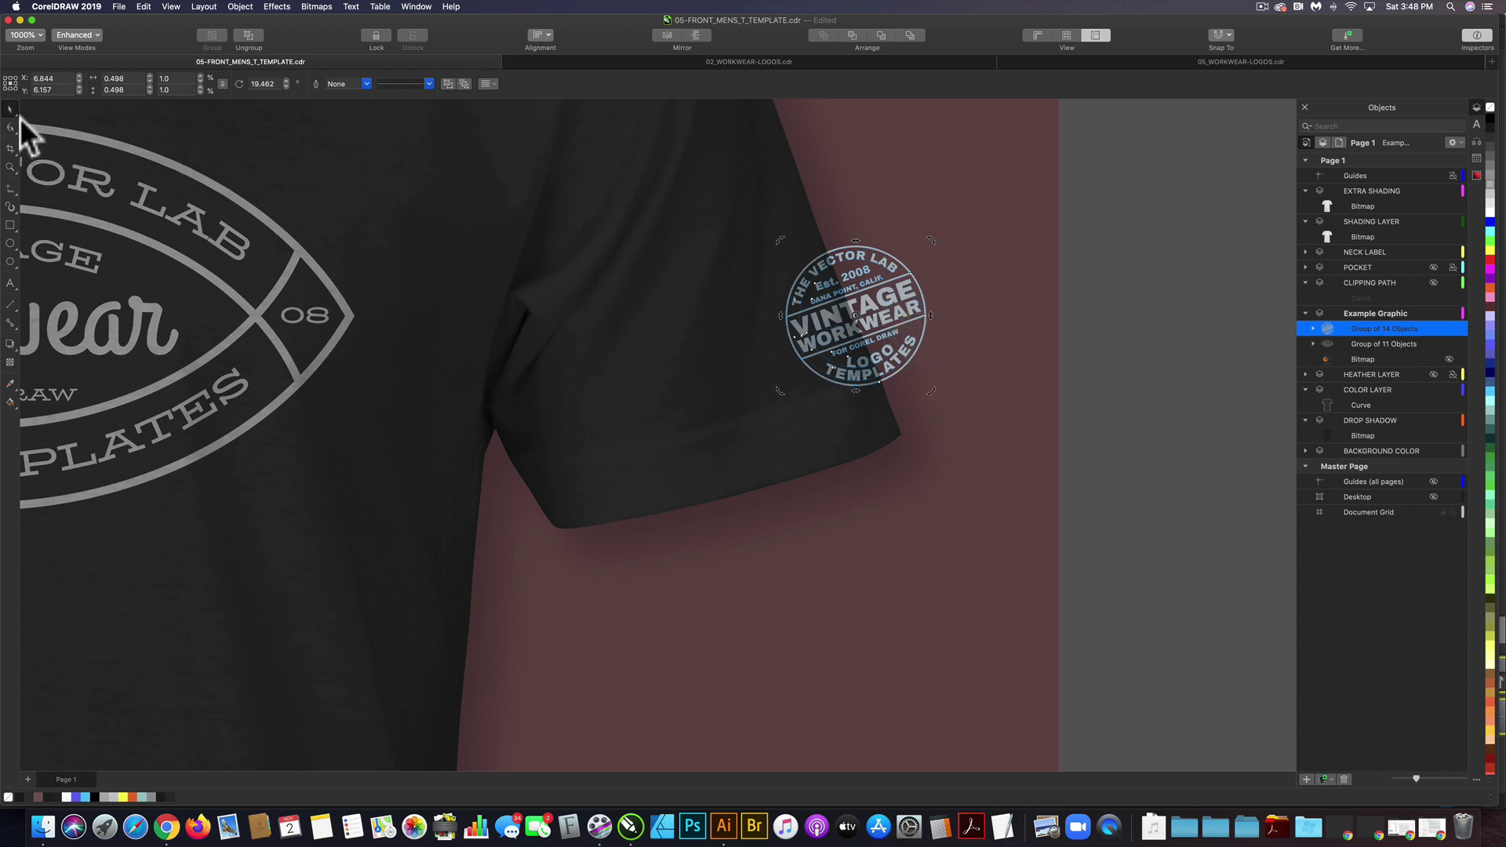
left_click(906, 354)
left_click_drag(931, 390, 906, 365)
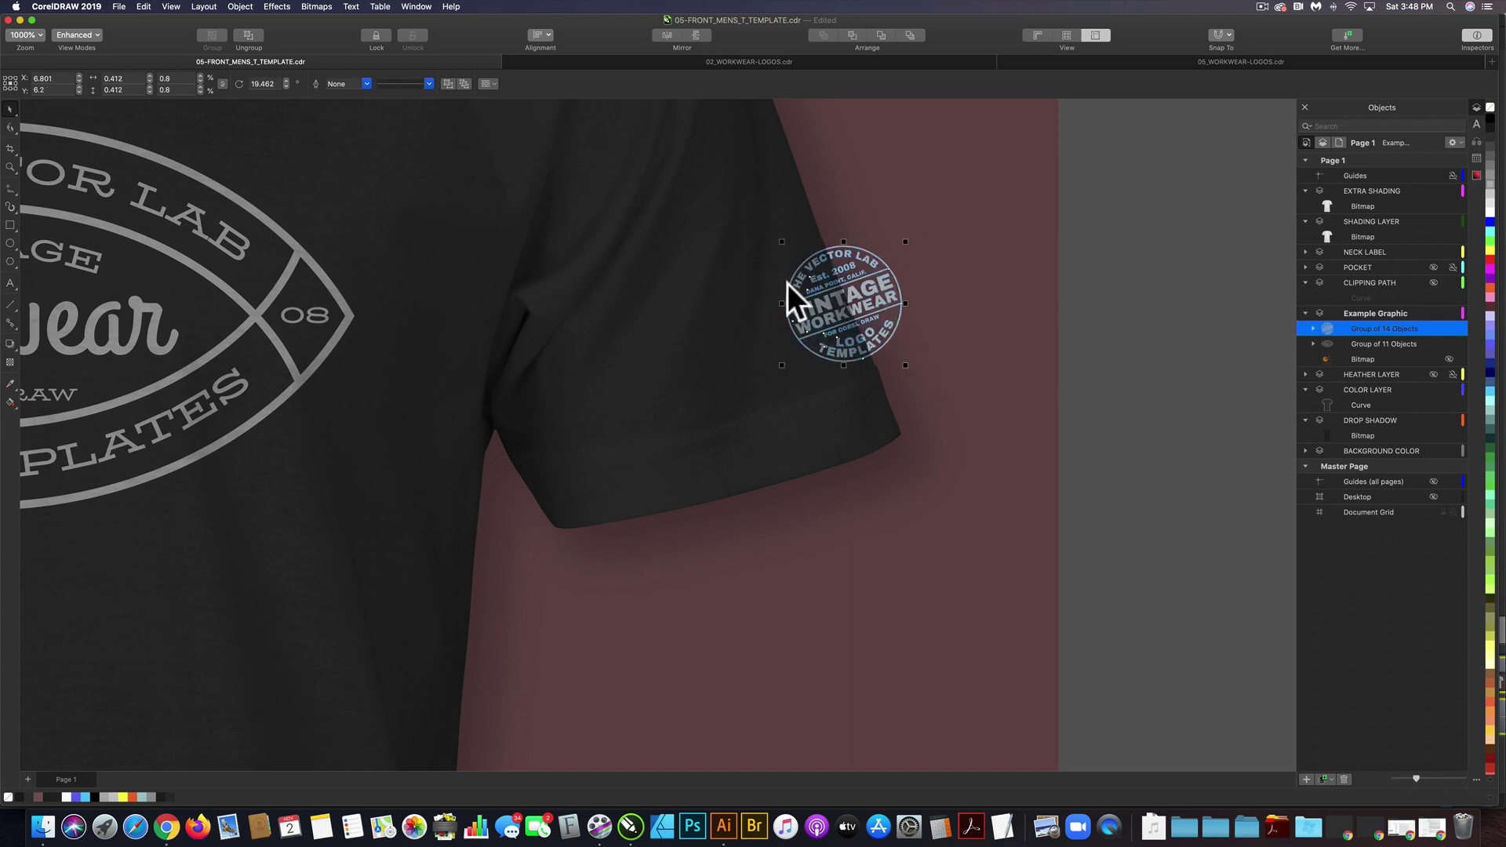
left_click(1152, 322)
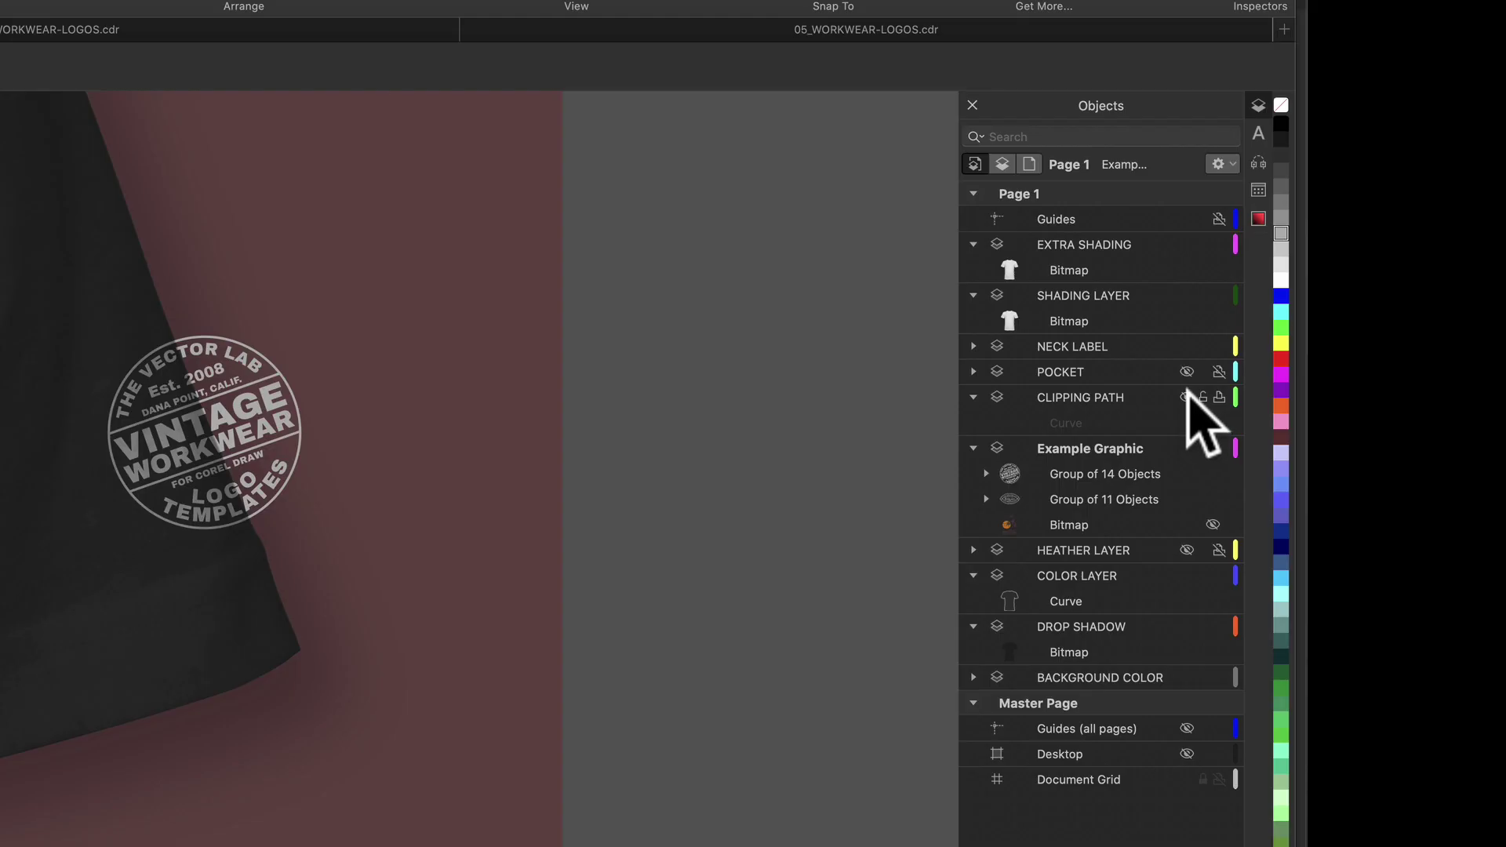
Step: Show the sleeve CLIPPING PATH curve and lock both EXTRA SHADING and SHADING LAYER
left_click(1188, 392)
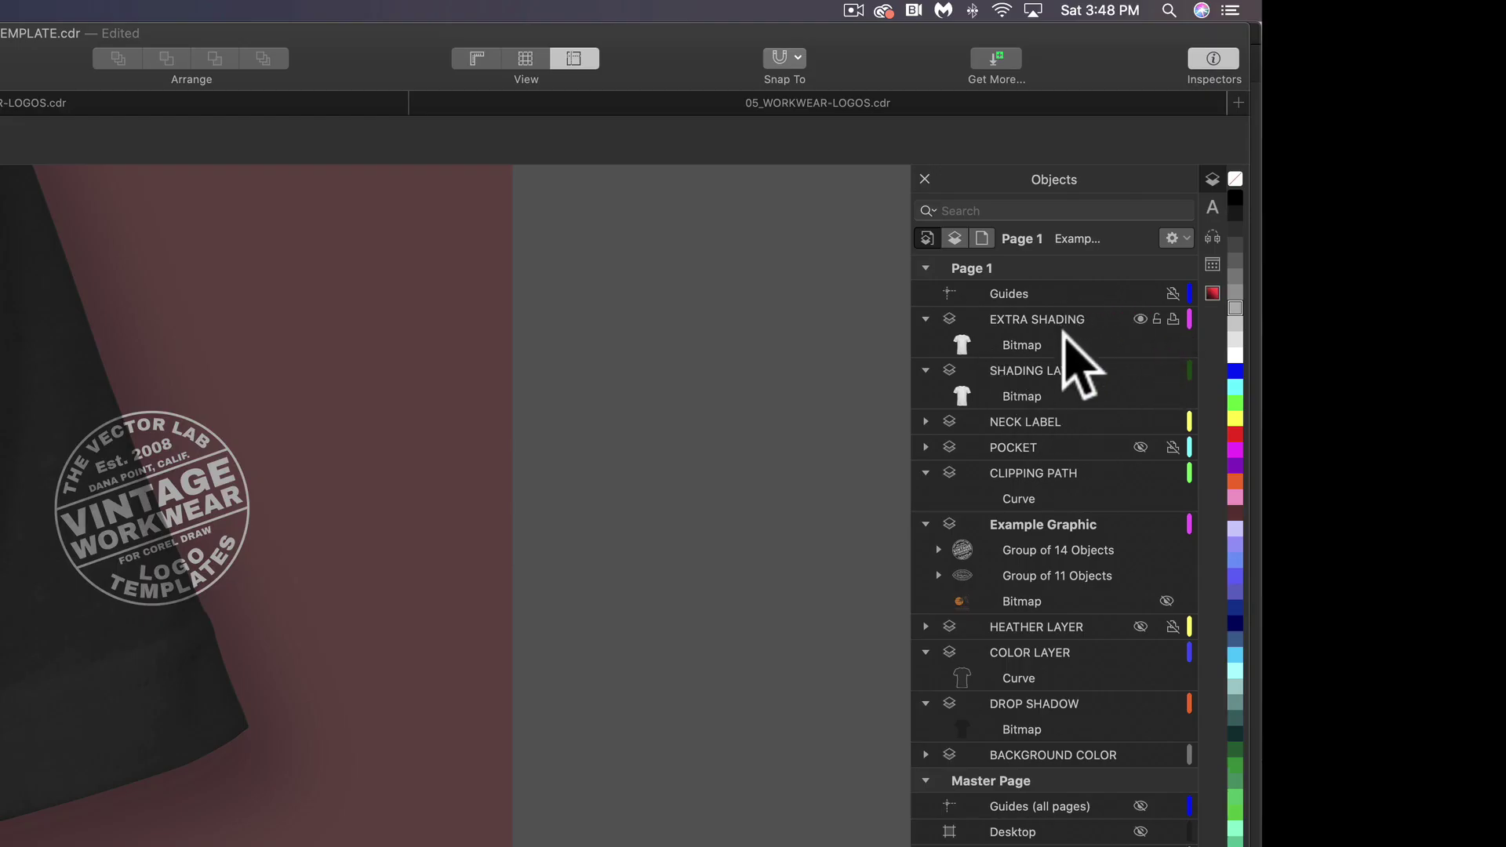
left_click(1156, 319)
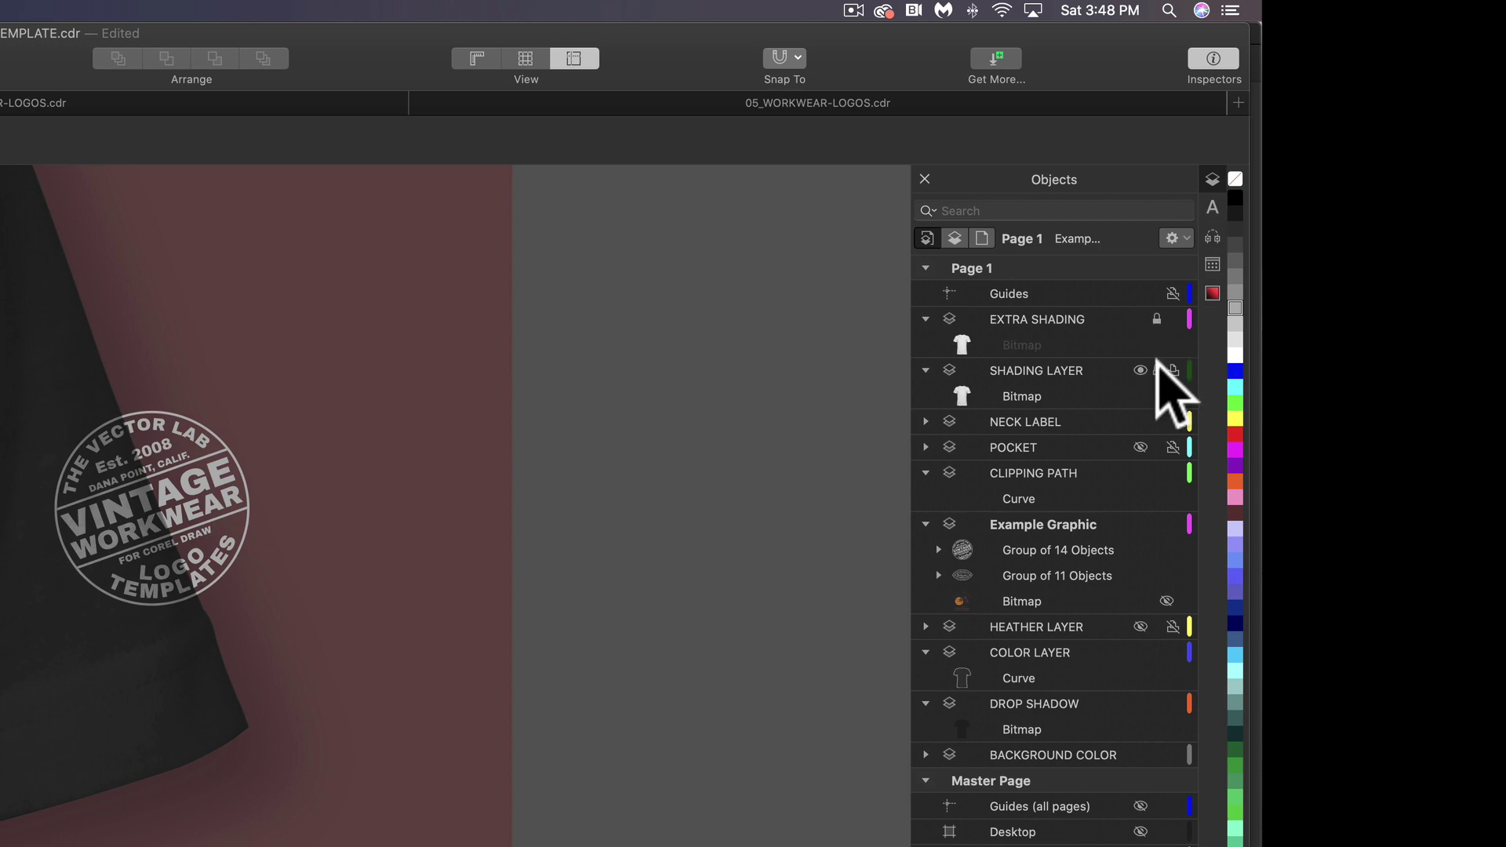
left_click(1156, 369)
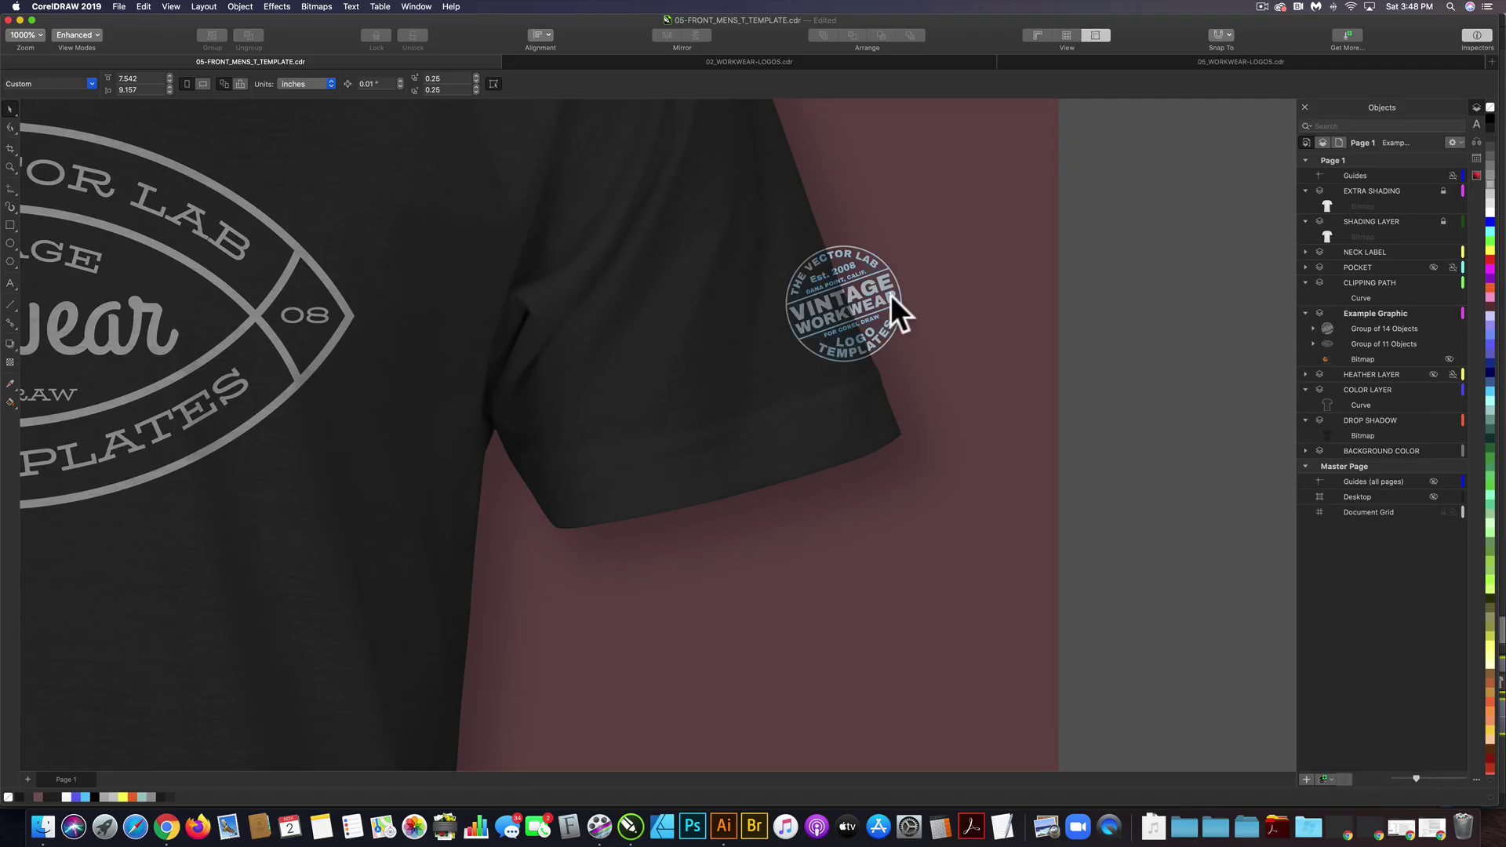
Step: PowerClip the sleeve badge inside the sleeve curve with Place Inside Frame
left_click(892, 298)
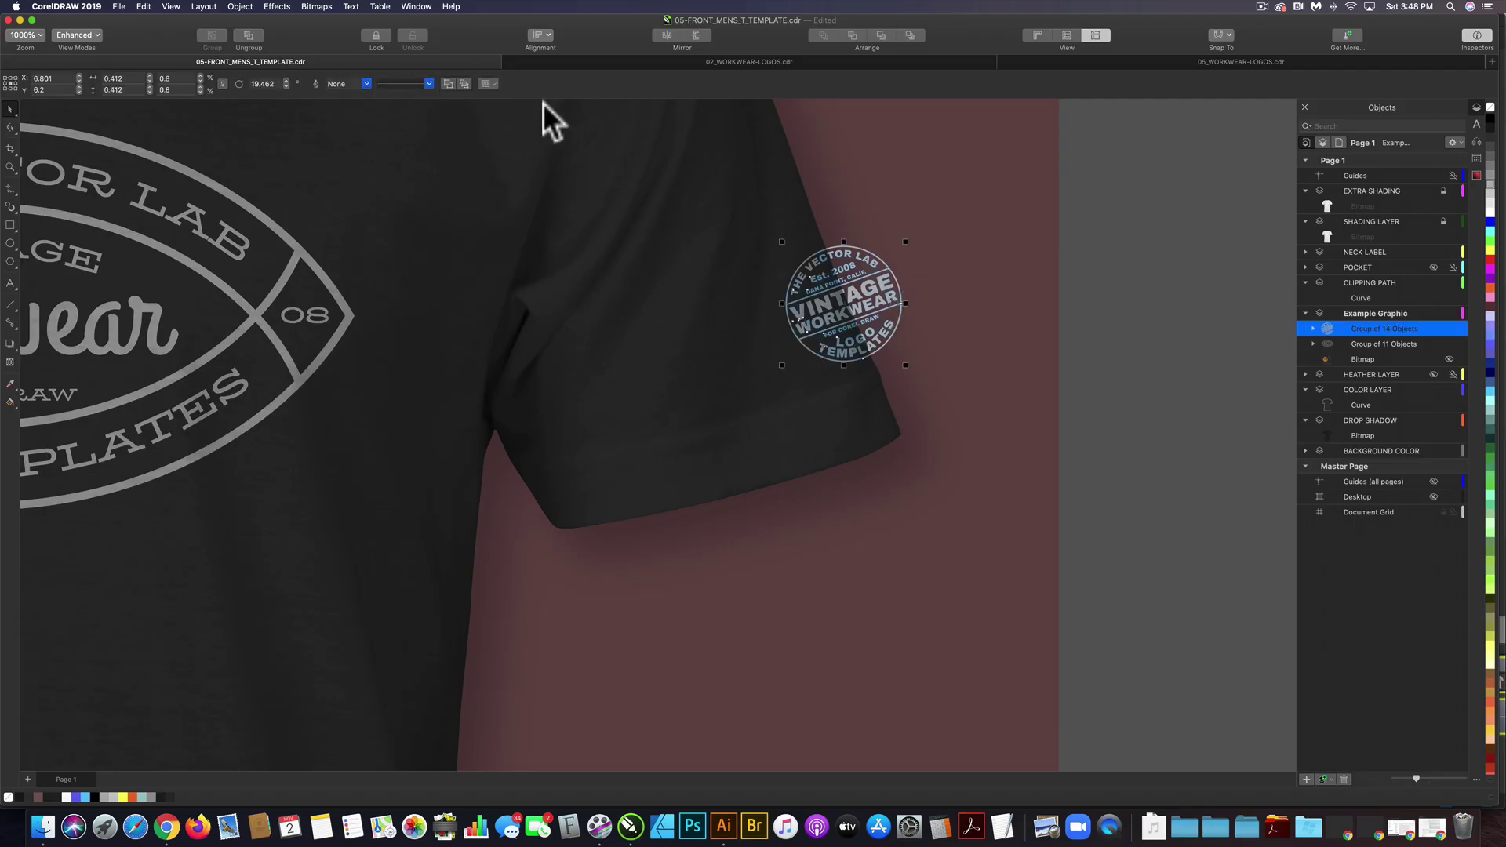
left_click(237, 6)
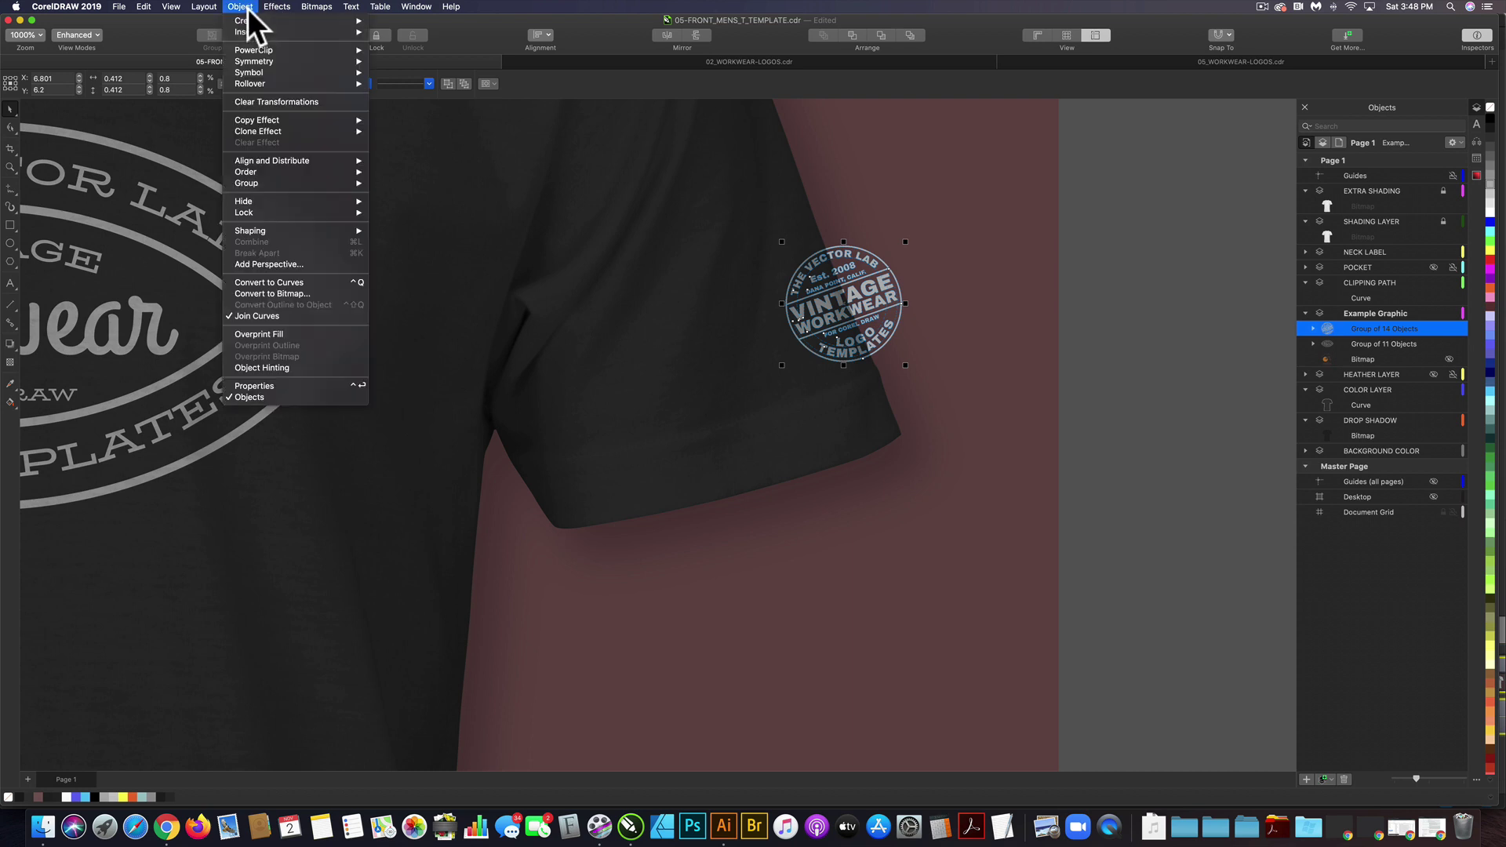
mouse_move(257, 50)
left_click(407, 49)
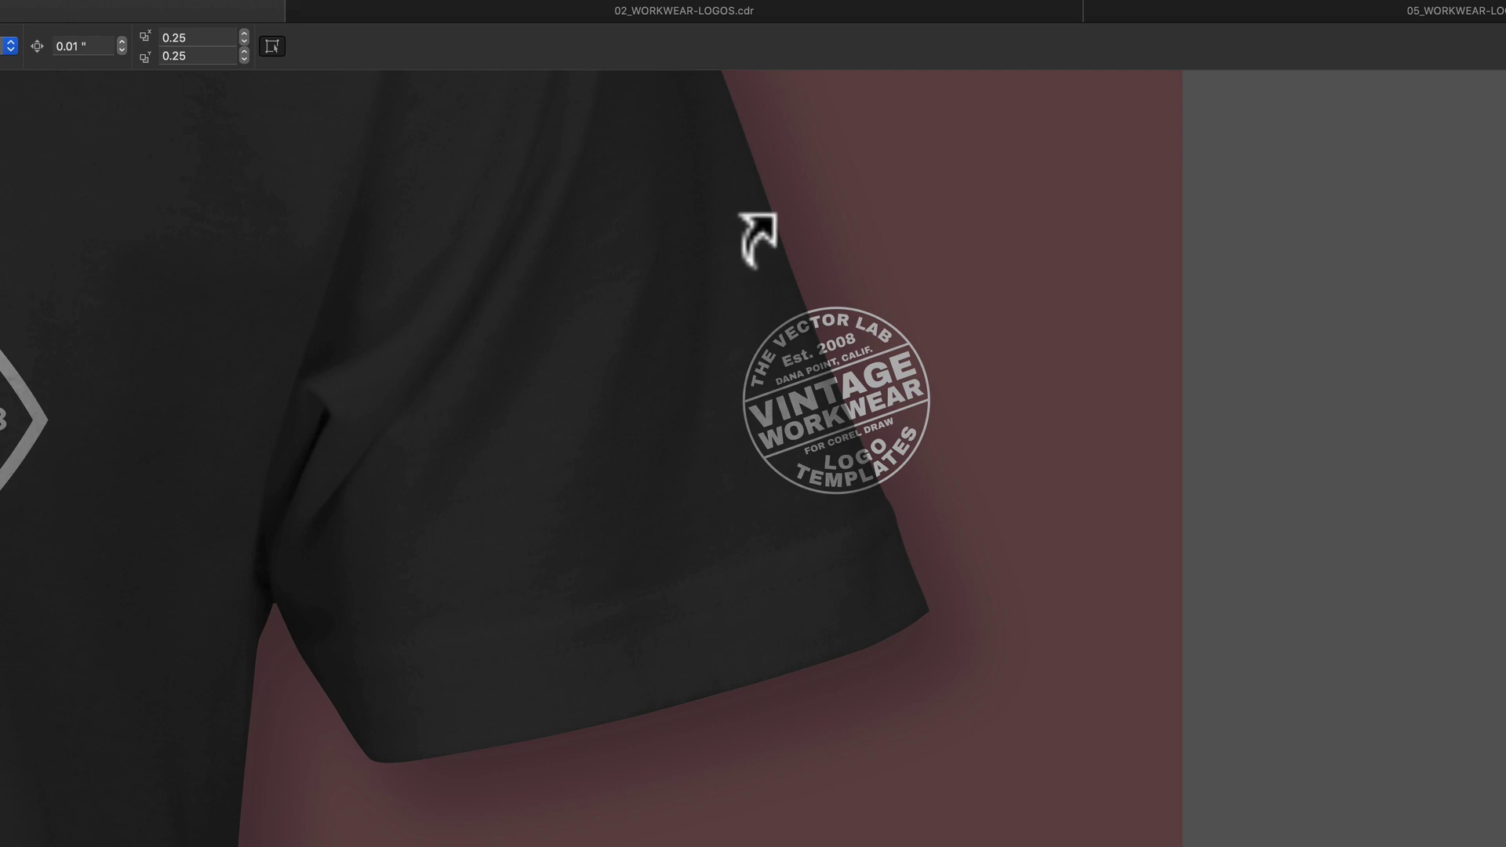
left_click(743, 217)
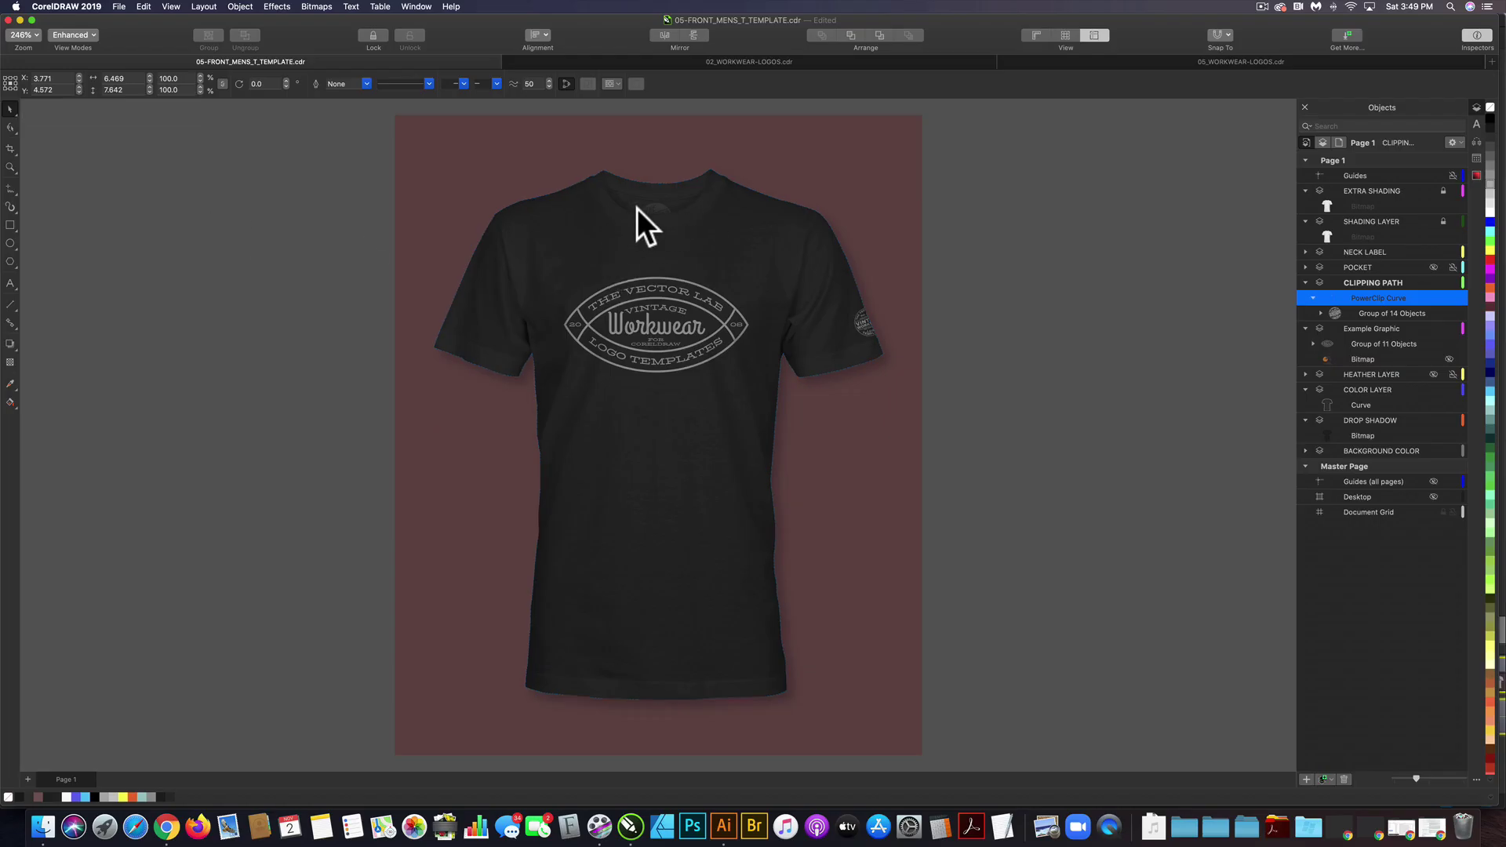
Step: Extract the neck label placeholder bitmap from its collar PowerClip and delete it
key("Escape")
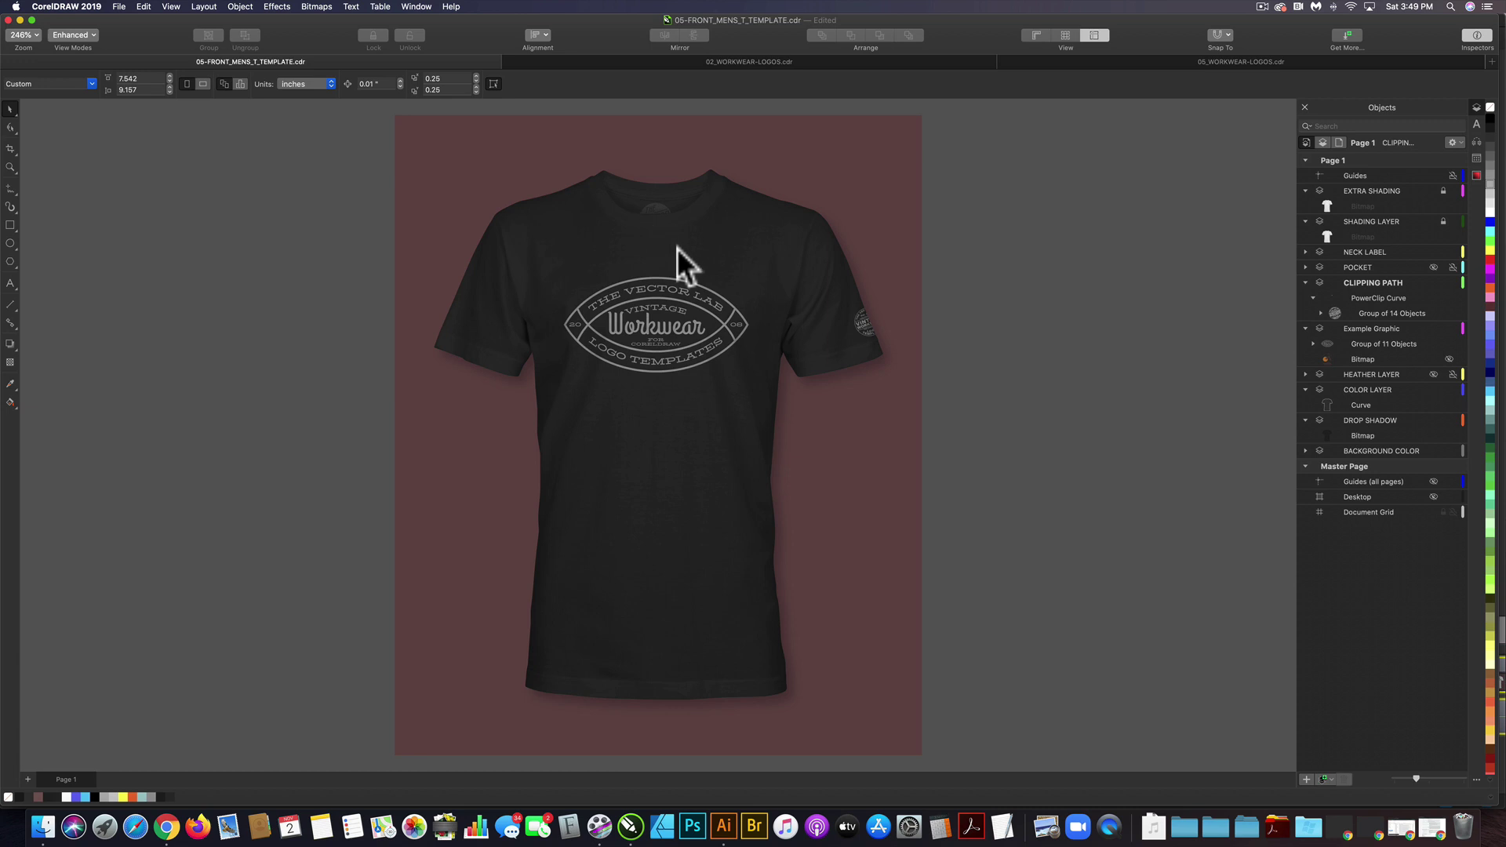
left_click(662, 208)
scroll(661, 209, "up", 5)
left_click(241, 7)
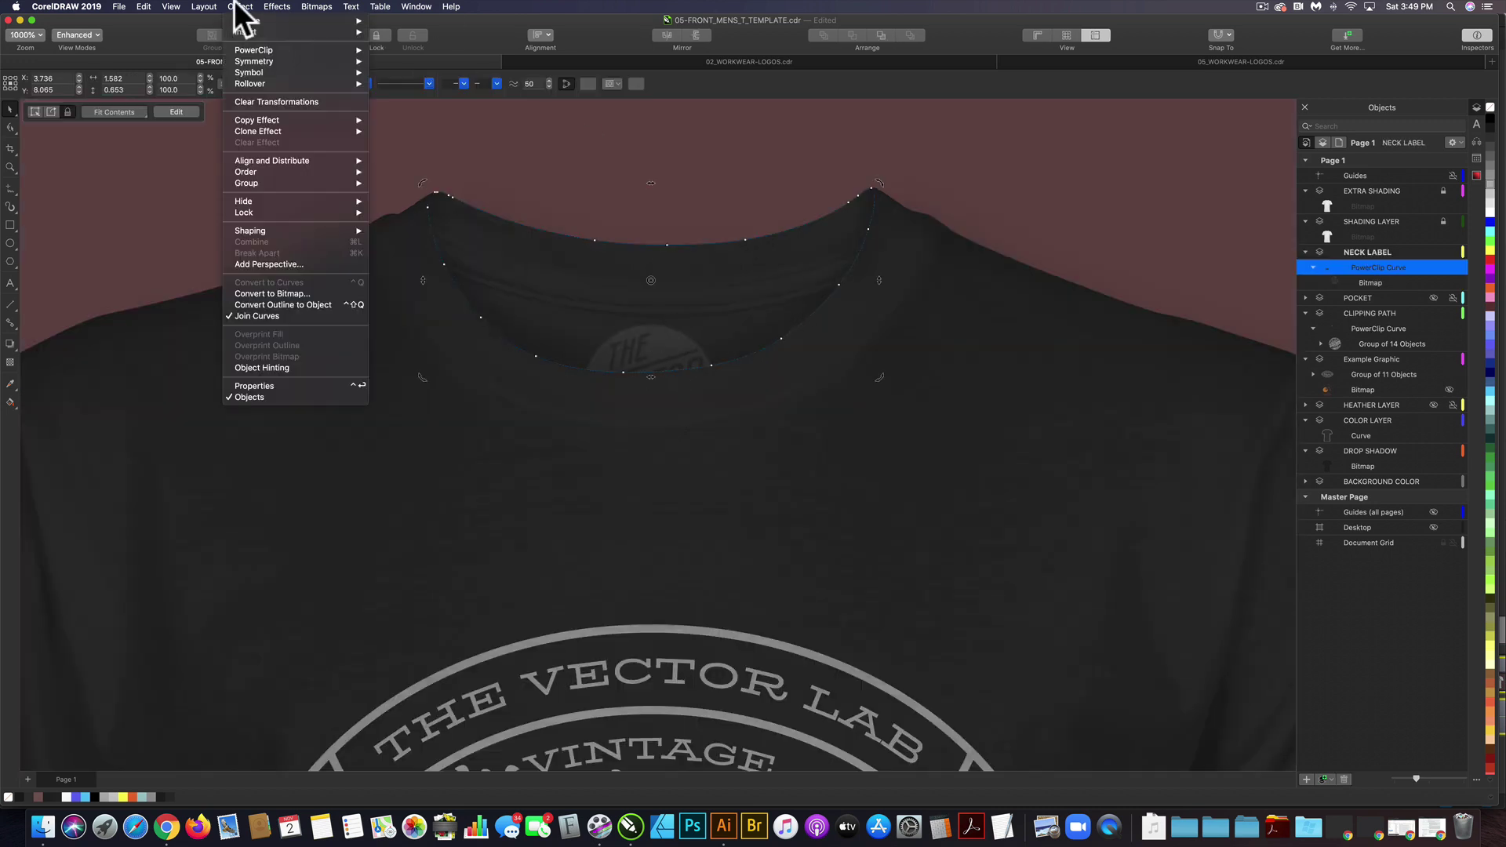
mouse_move(253, 52)
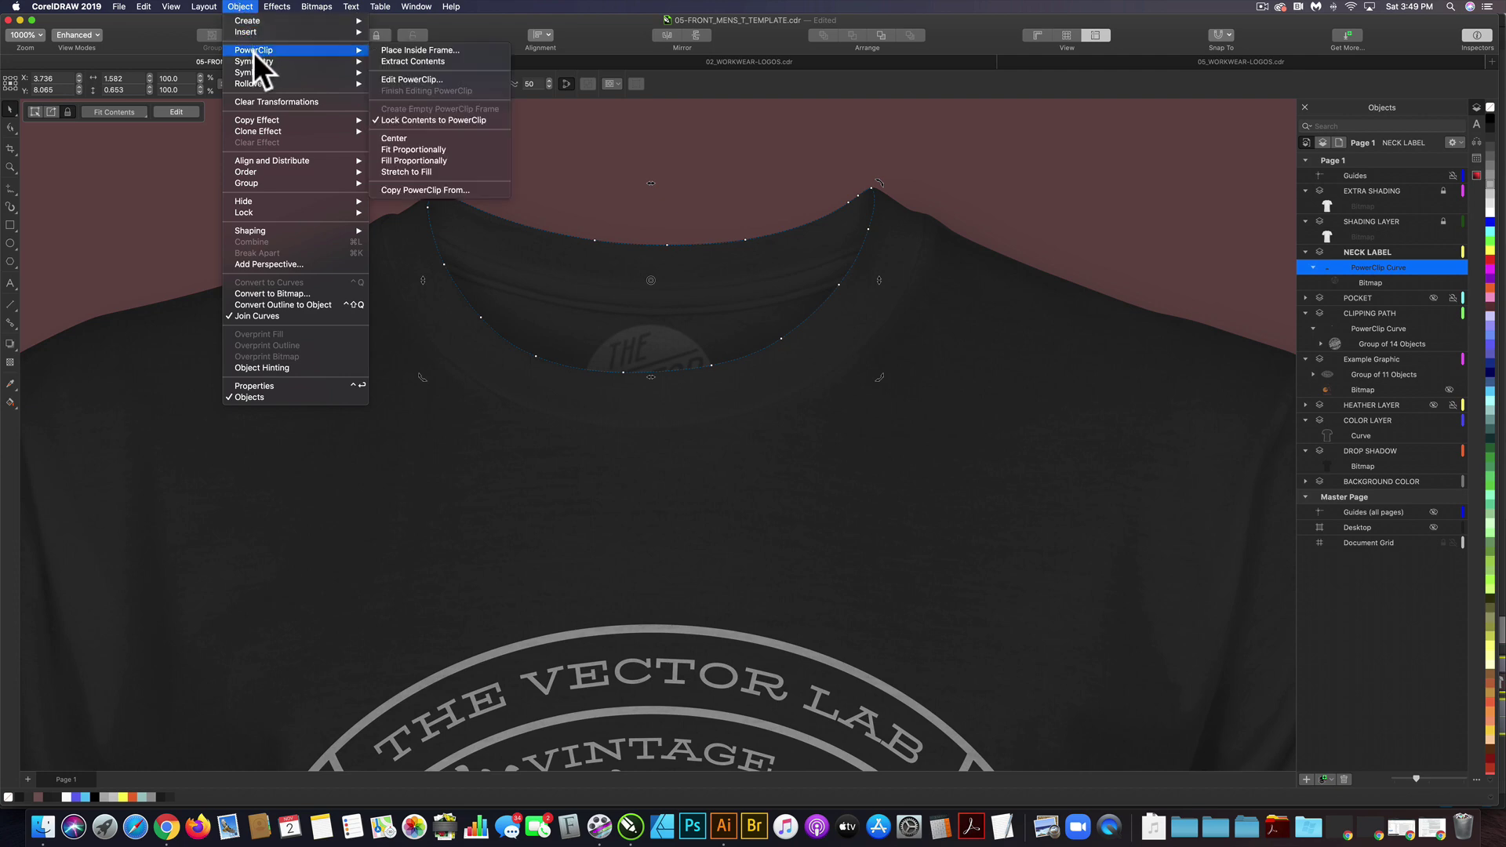
left_click(433, 60)
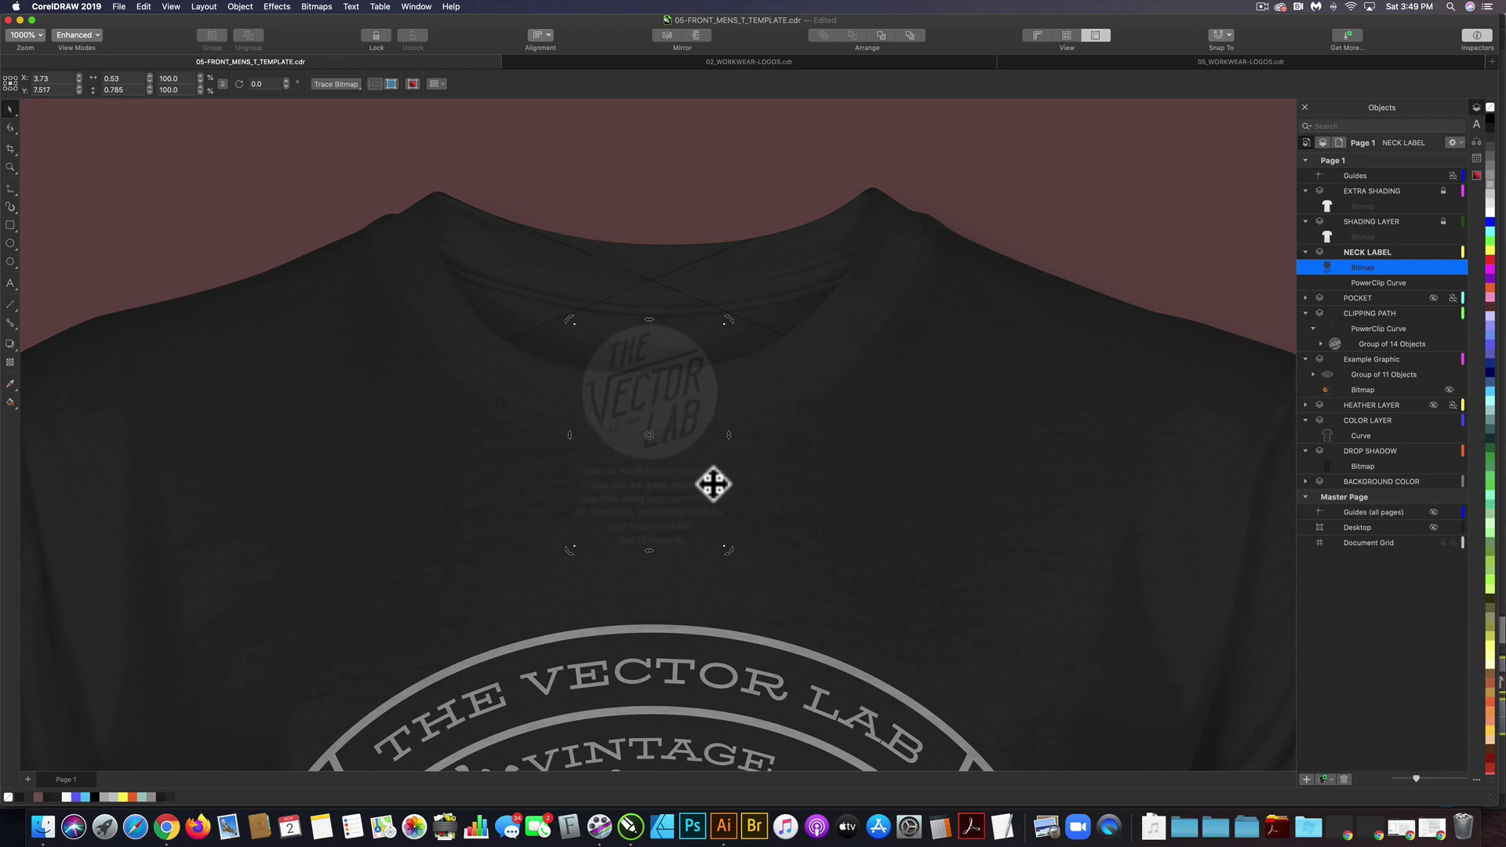
left_click(691, 486)
left_click_drag(695, 478, 779, 484)
key("Delete")
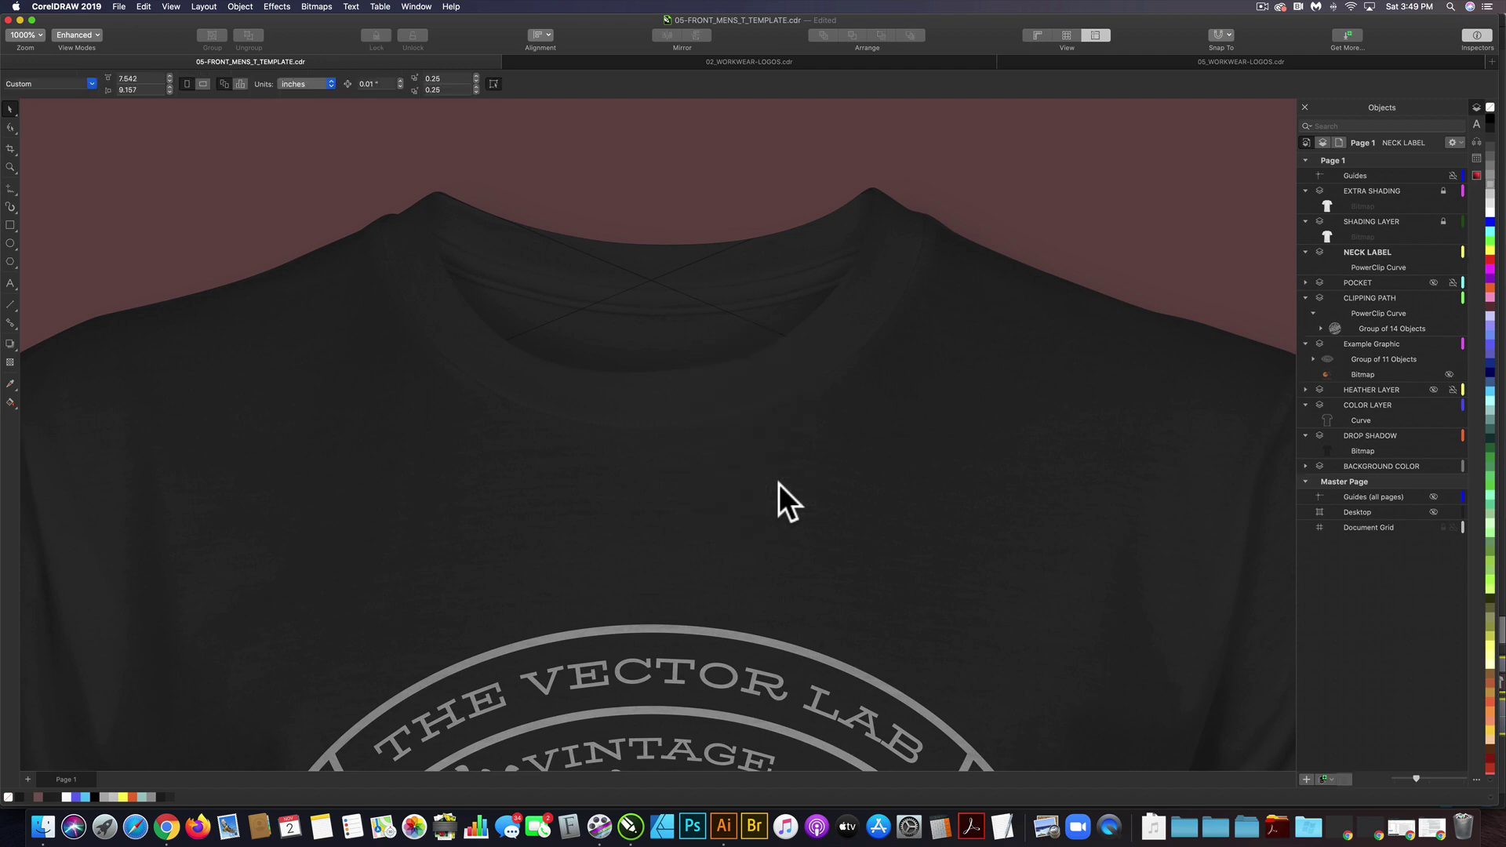
Step: Paste the Workwear logo, shrink it to label size, and place it inside the collar clip
key("super+v")
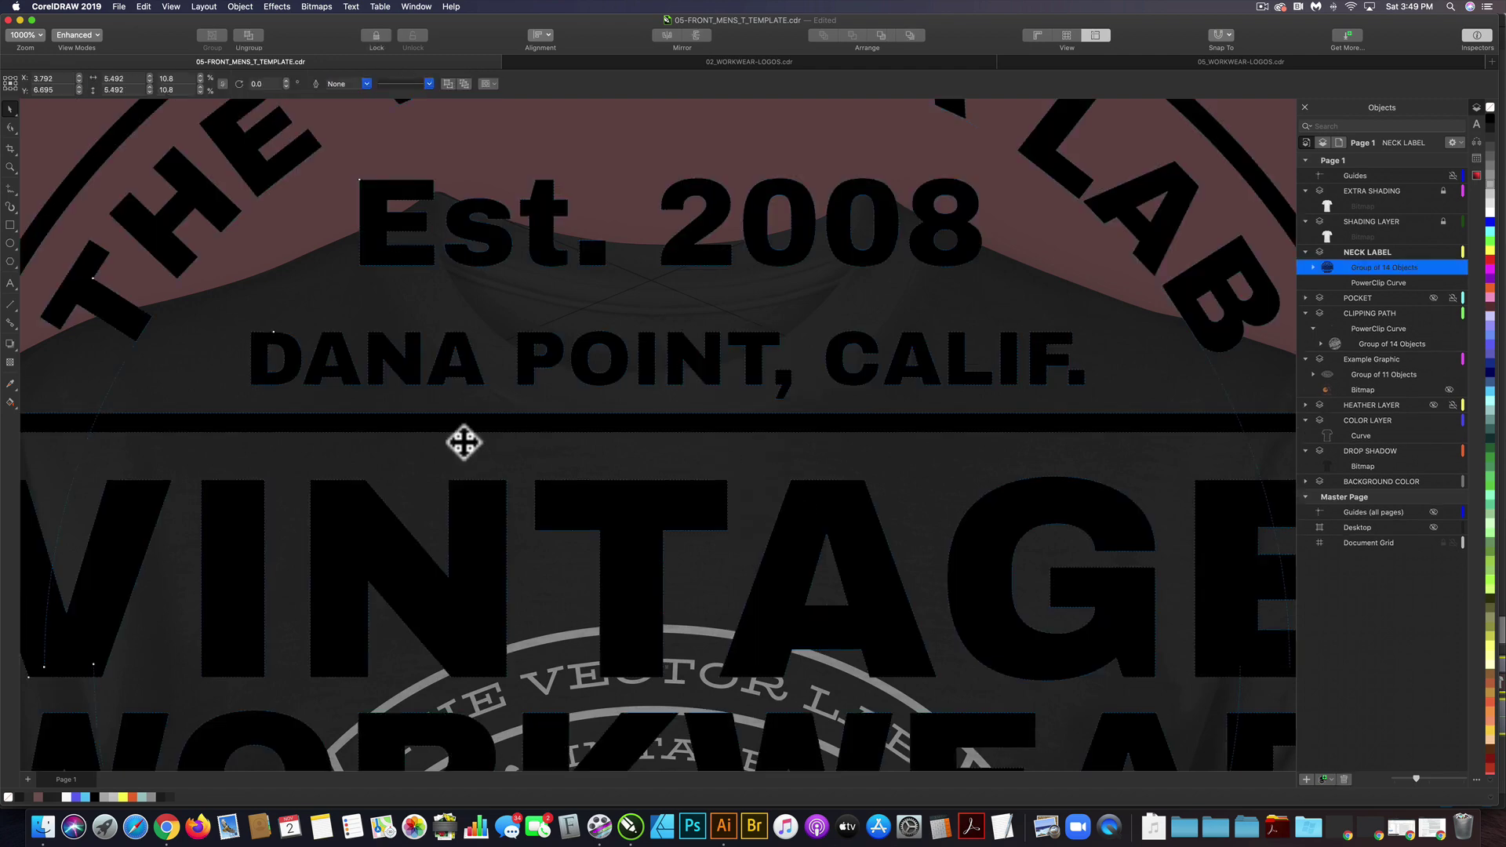
key("shift+F4")
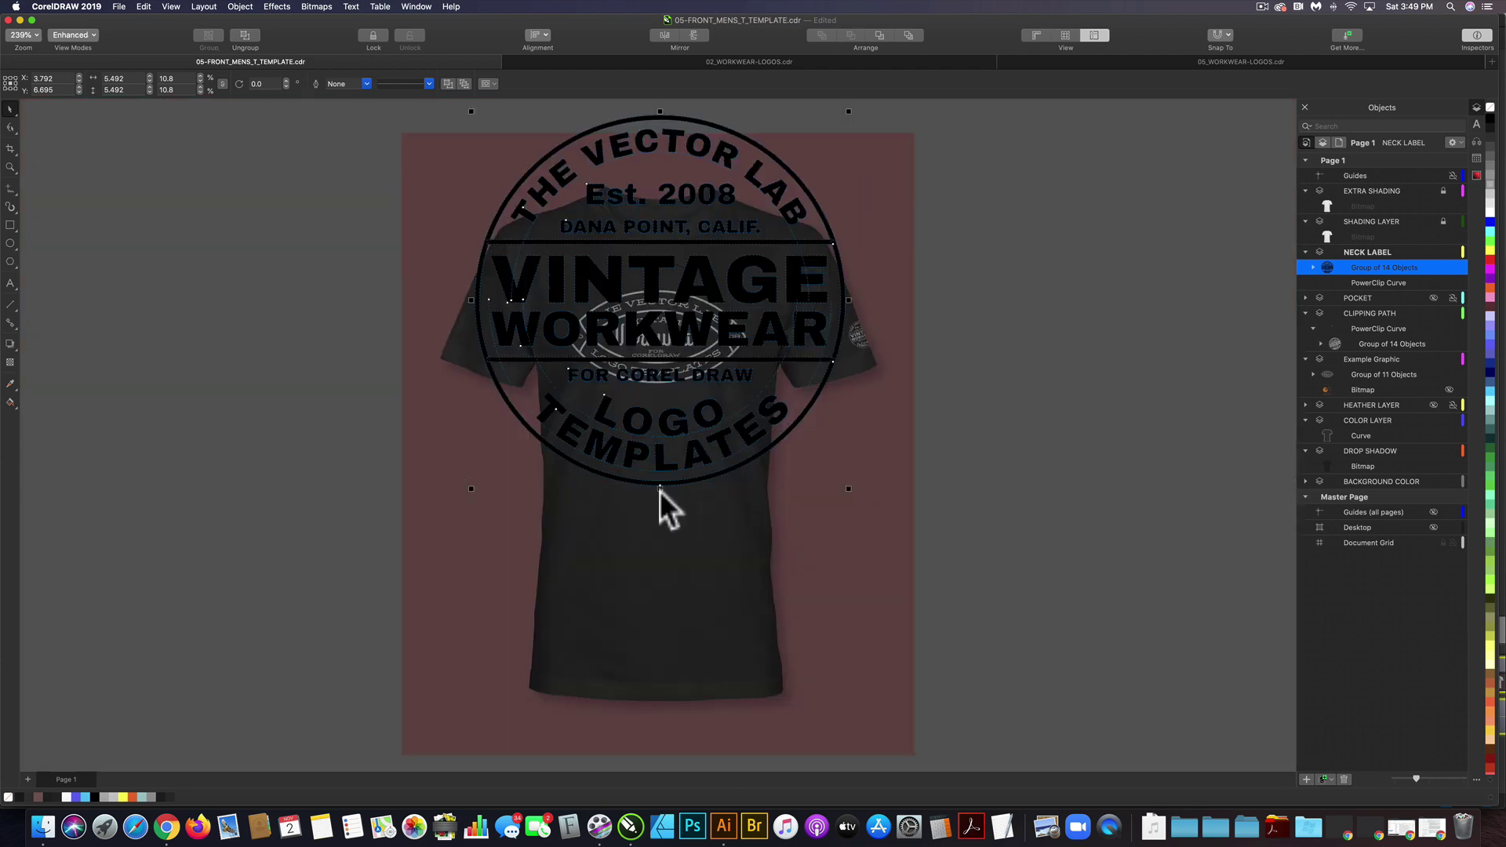
left_click_drag(852, 492, 506, 182)
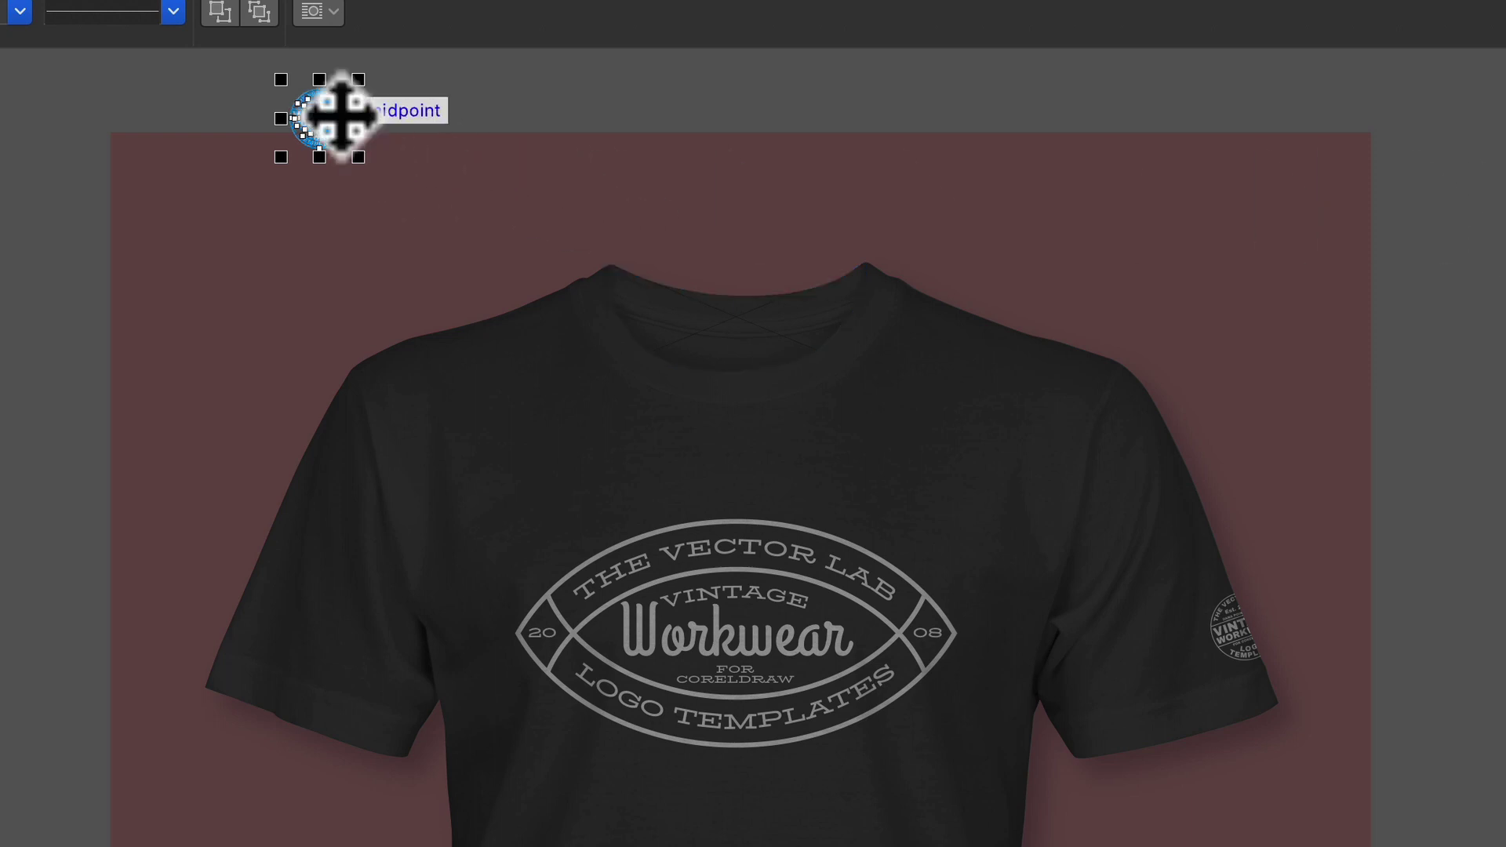
left_click_drag(329, 123, 742, 361)
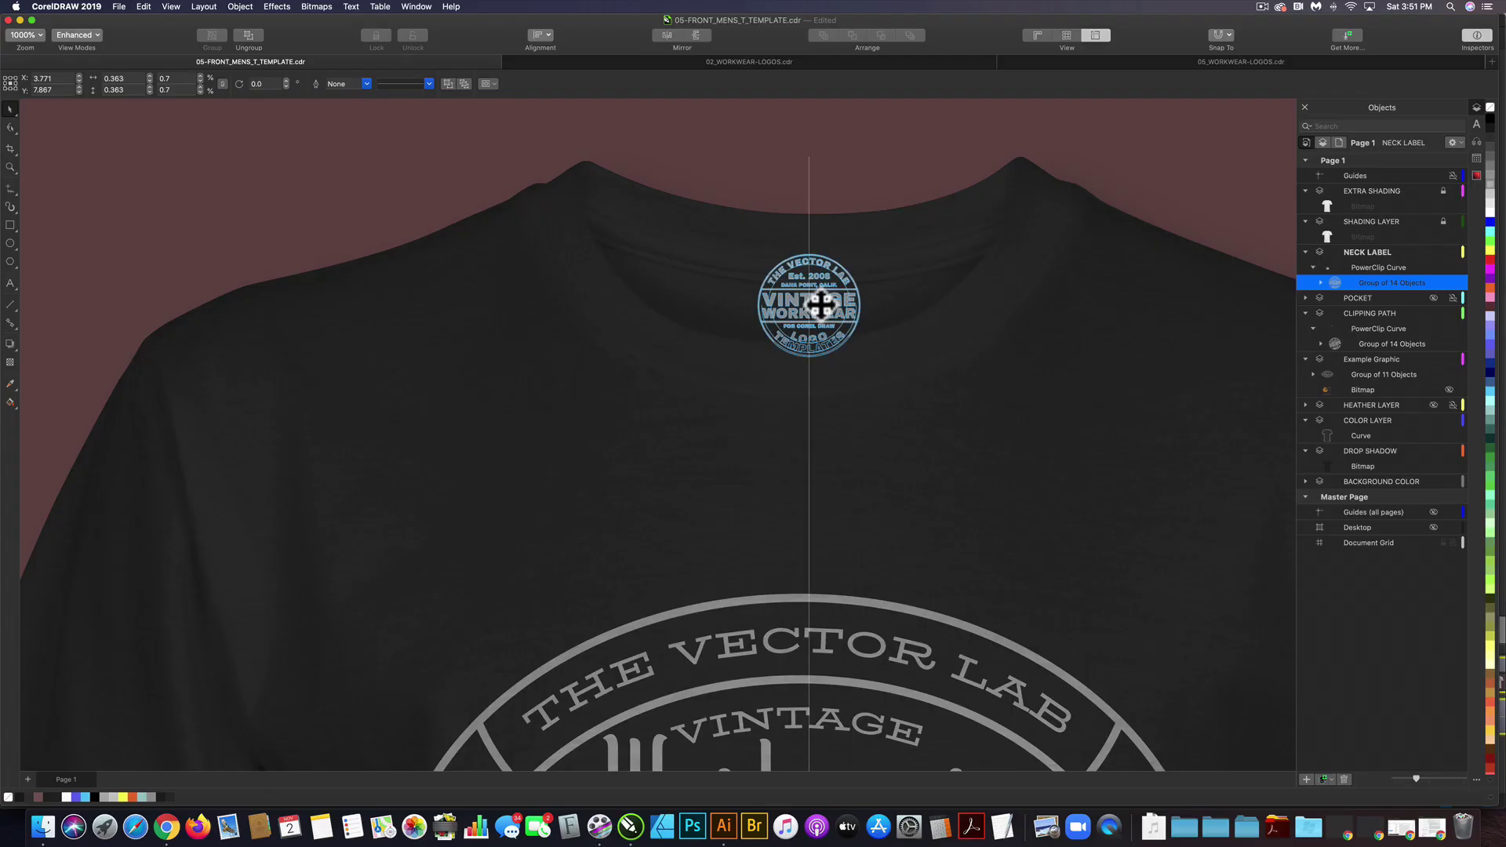
left_click_drag(807, 298, 789, 326)
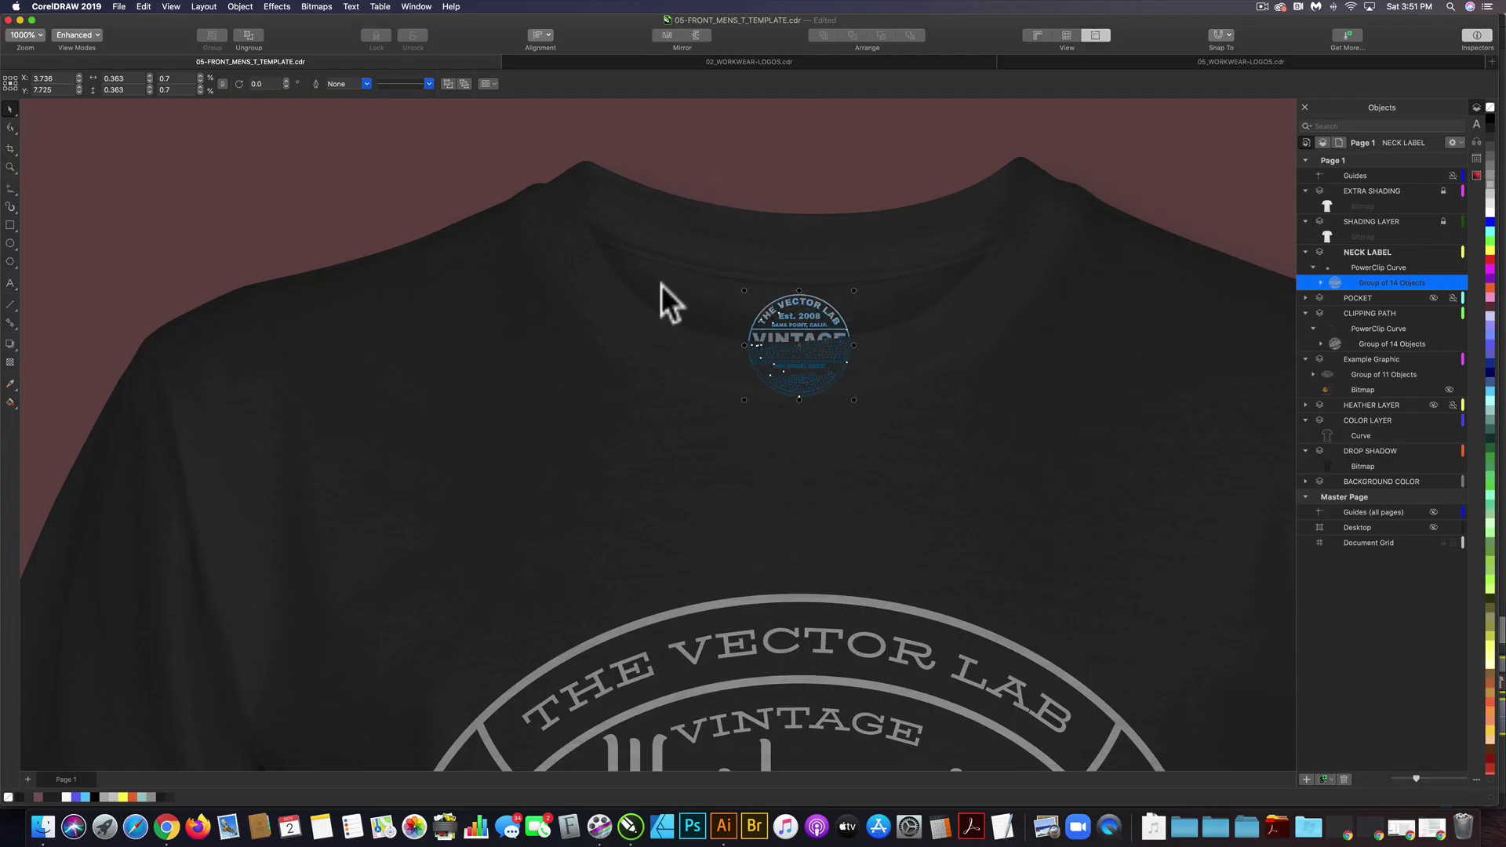
key("shift+F4")
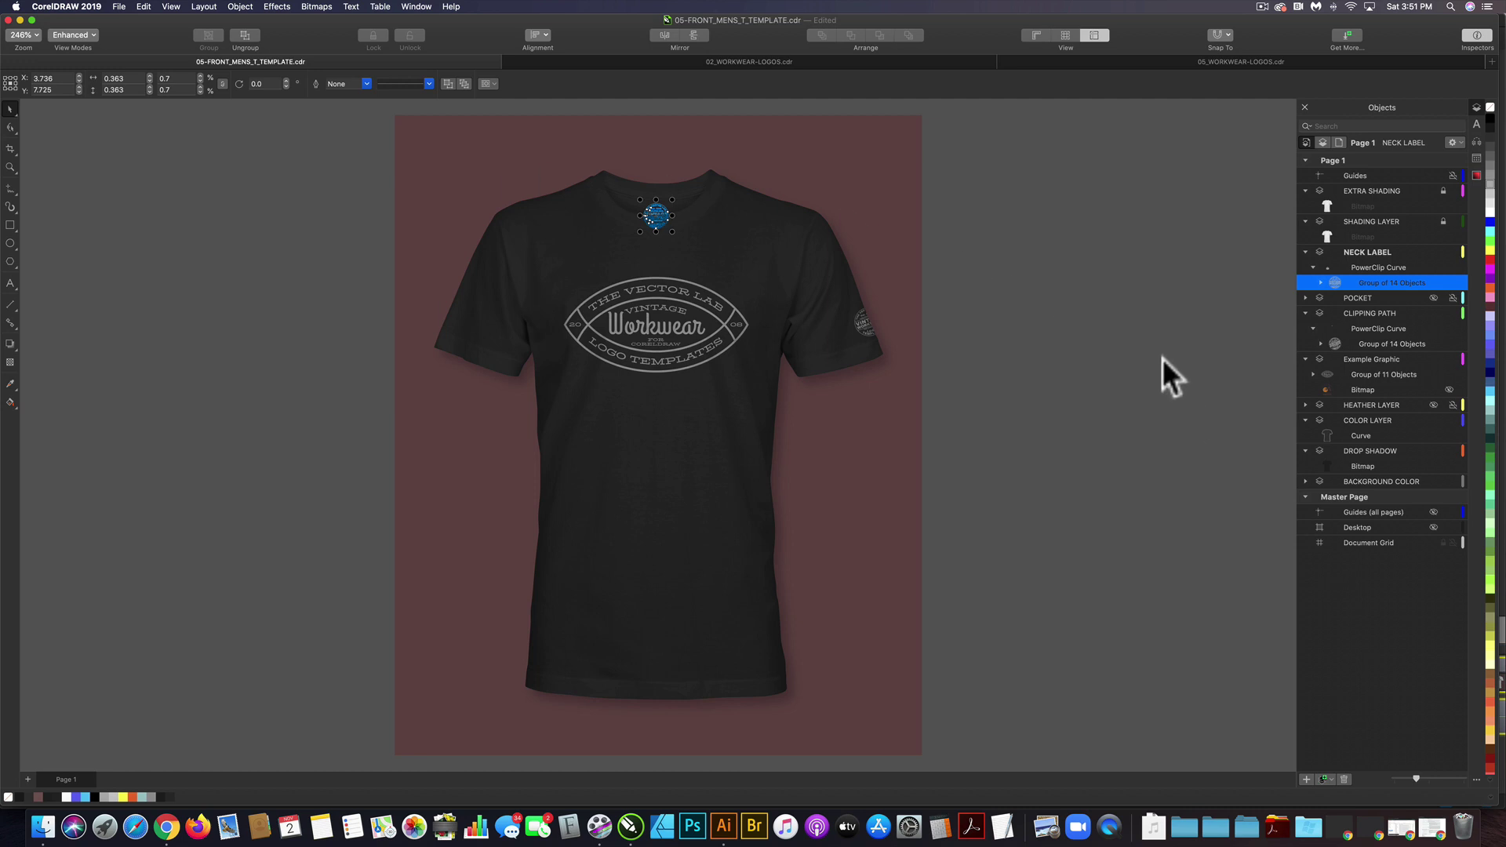
left_click(970, 374)
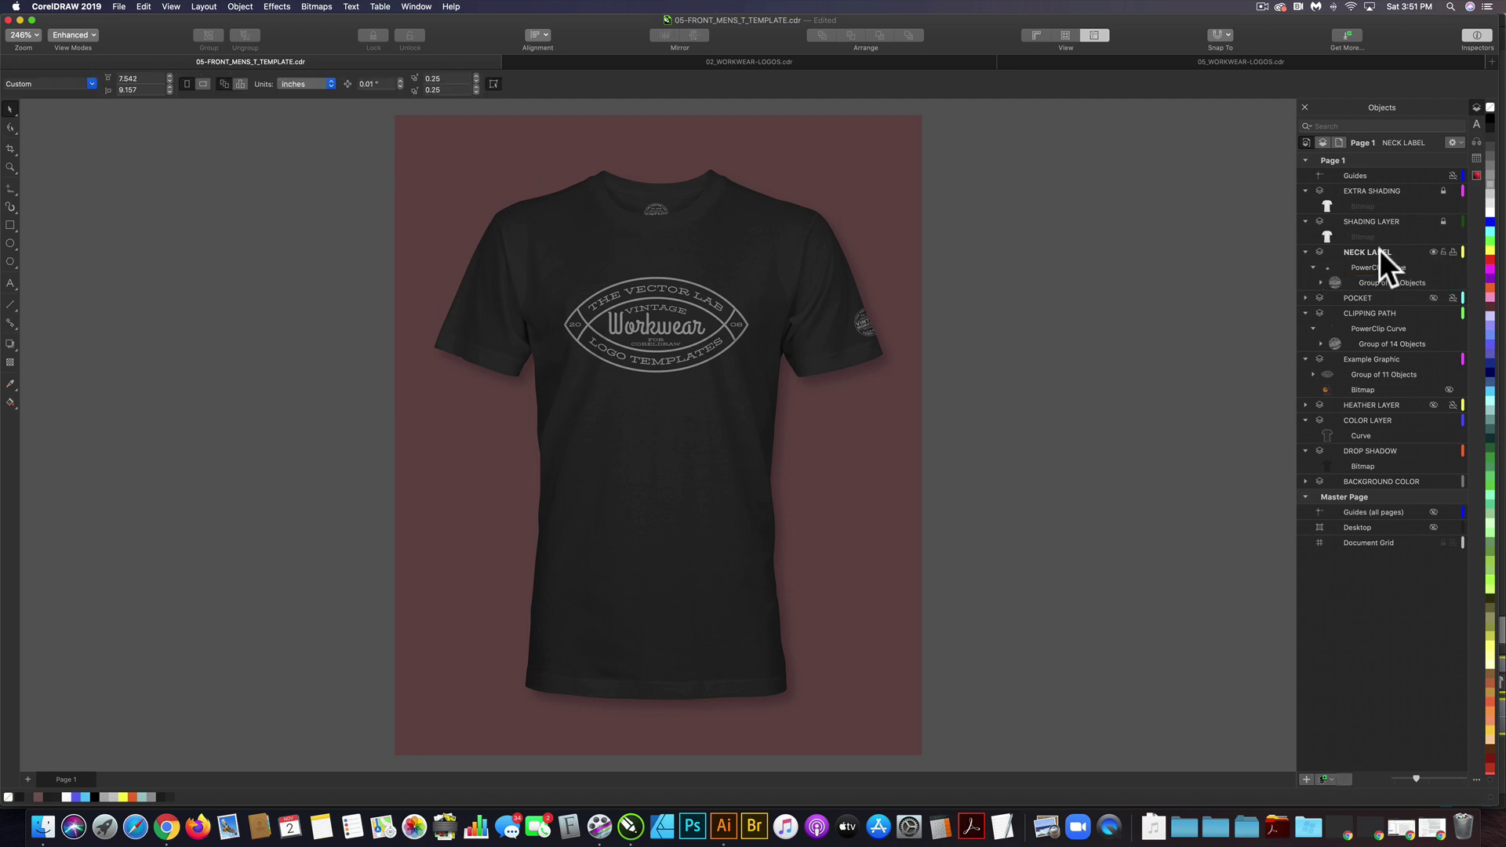
left_click(1305, 297)
left_click(1433, 297)
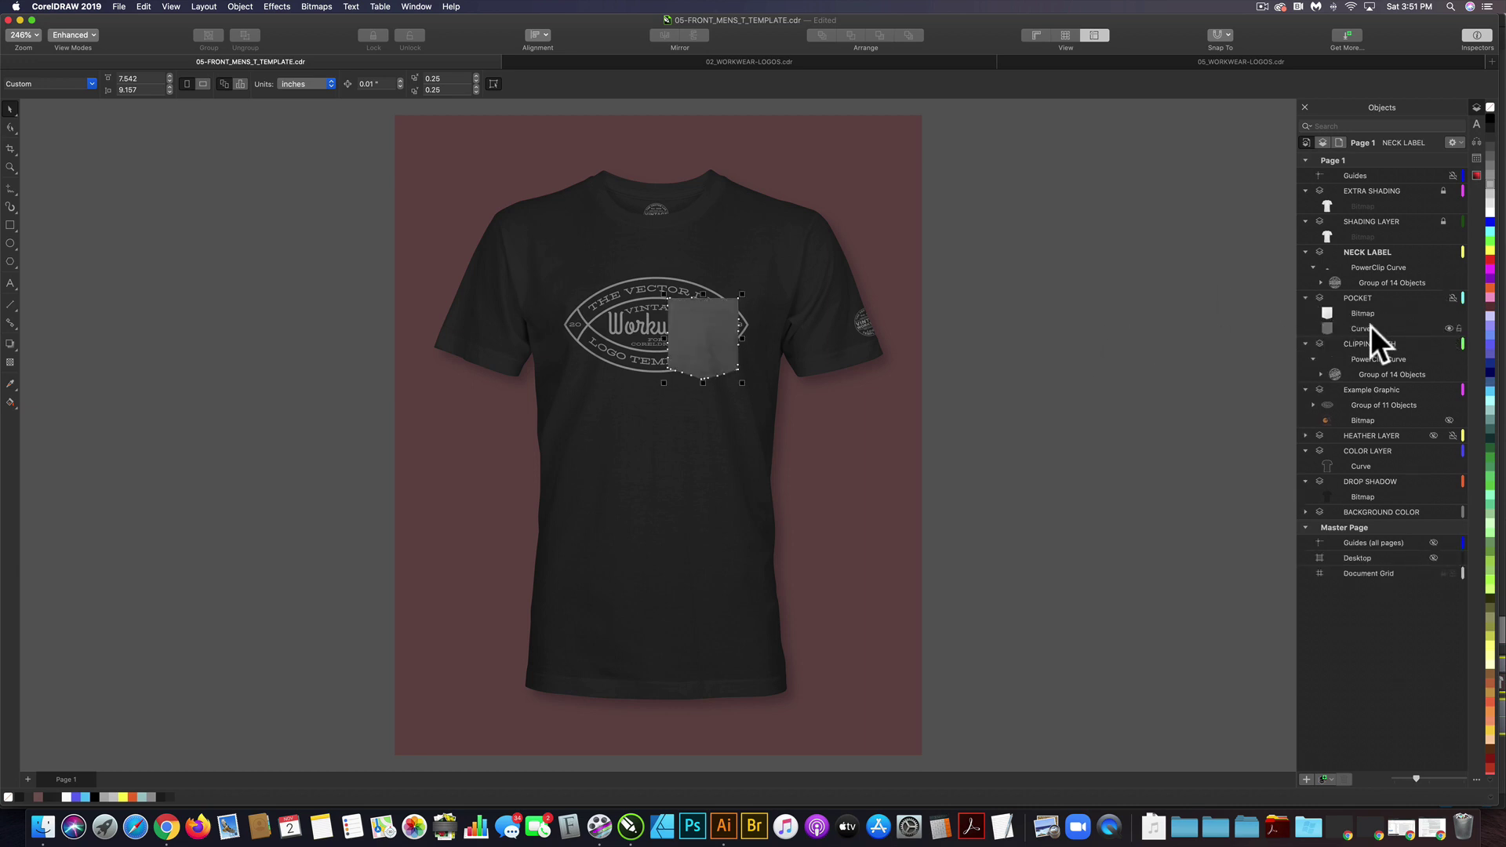
left_click(1338, 327)
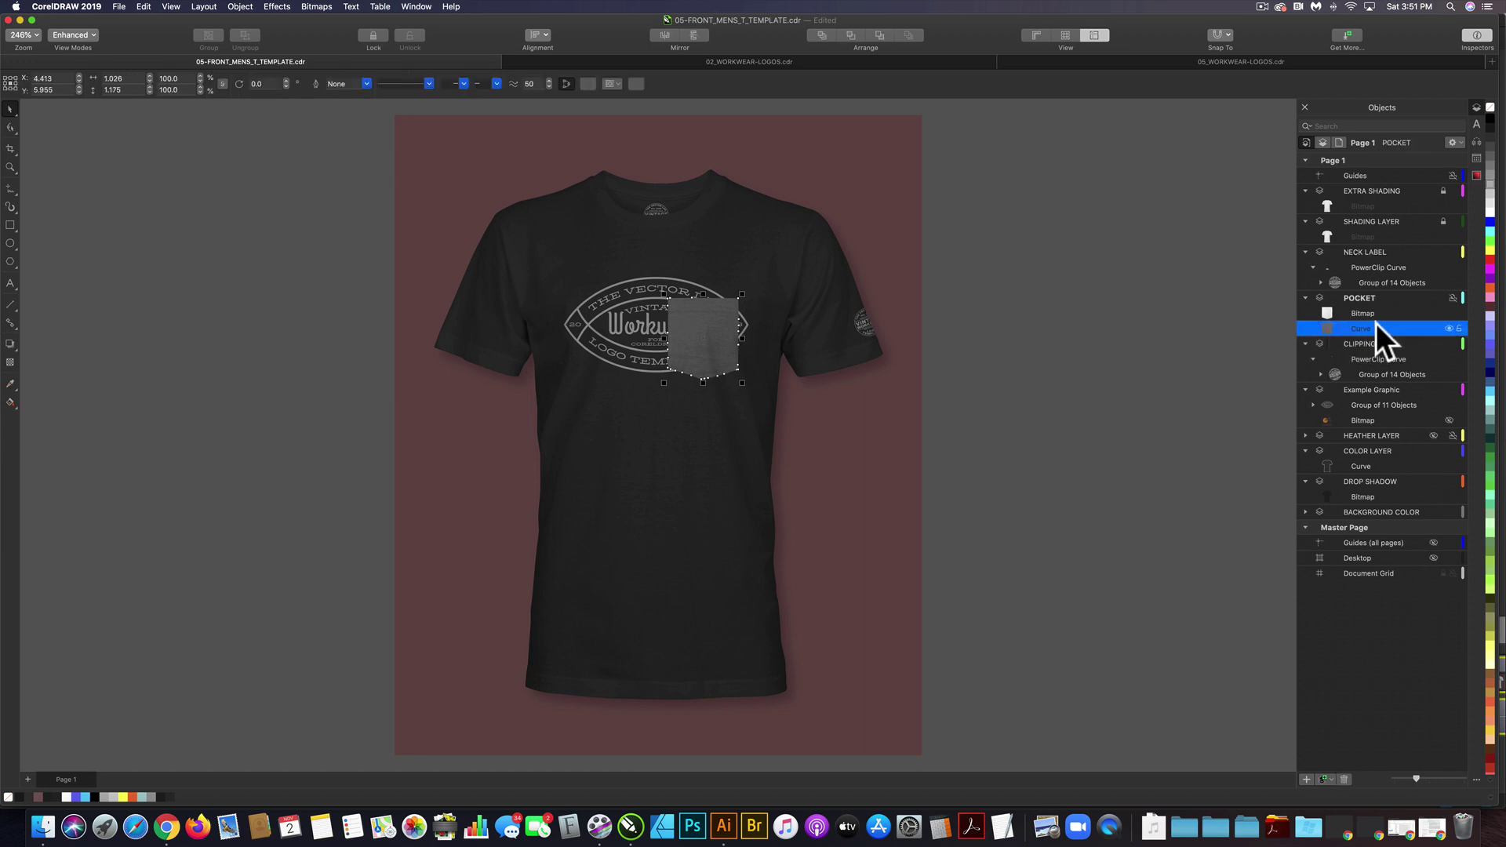
left_click(1489, 391)
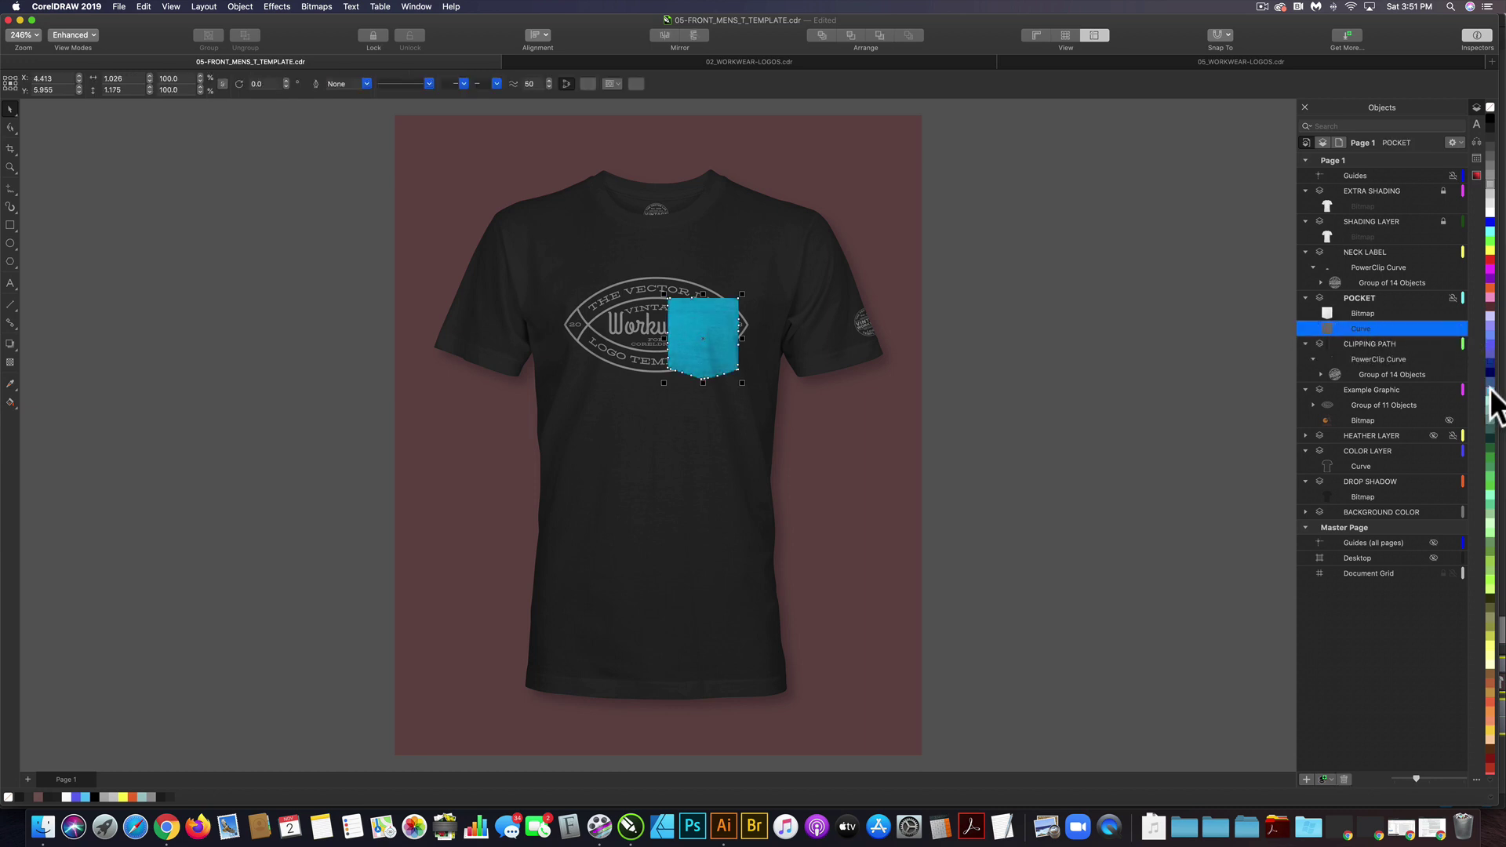
left_click(1030, 295)
left_click(1306, 298)
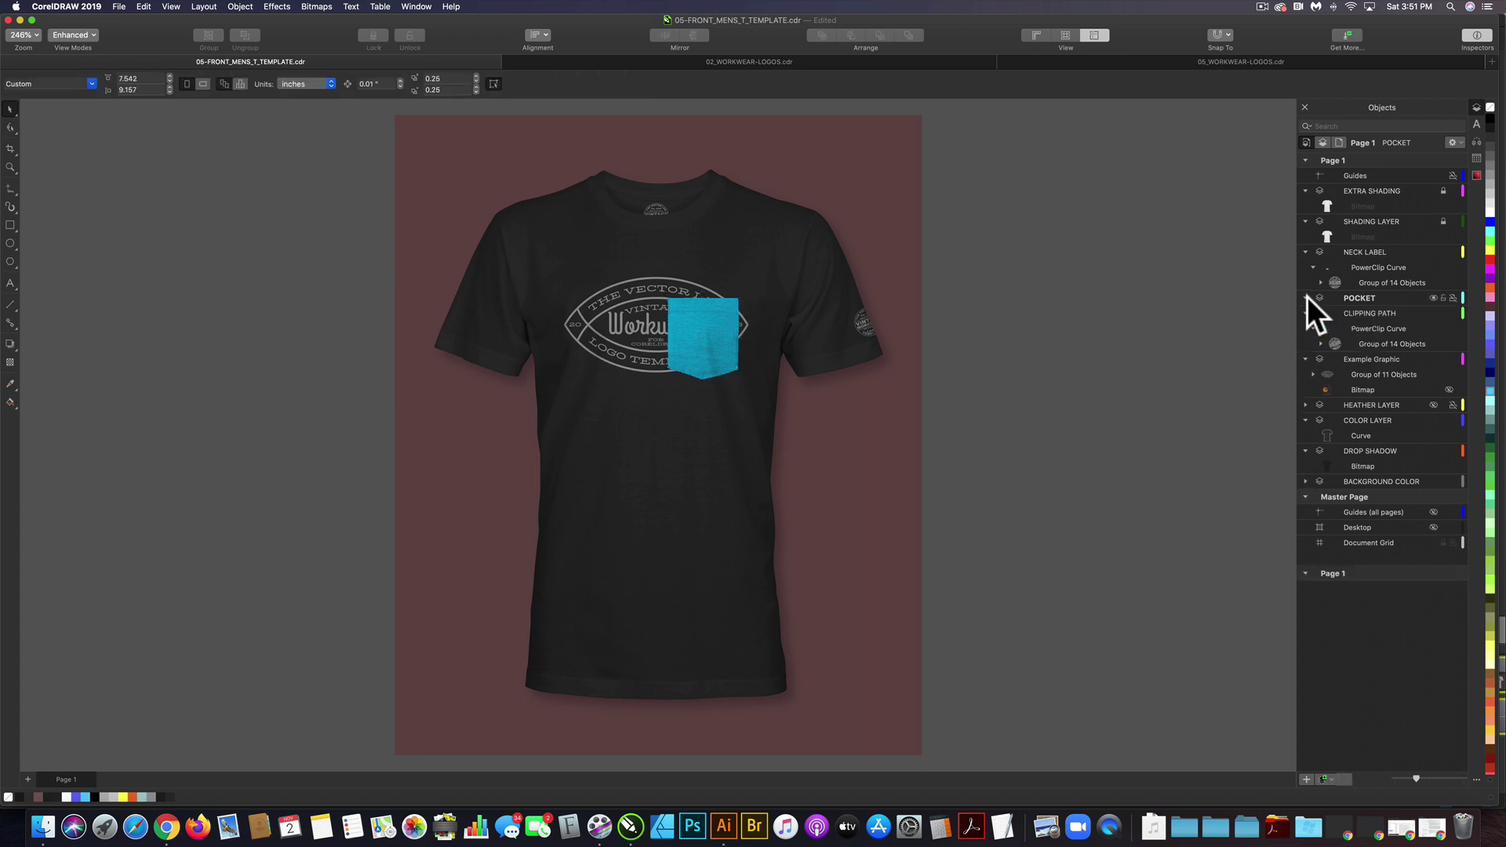
left_click(1432, 298)
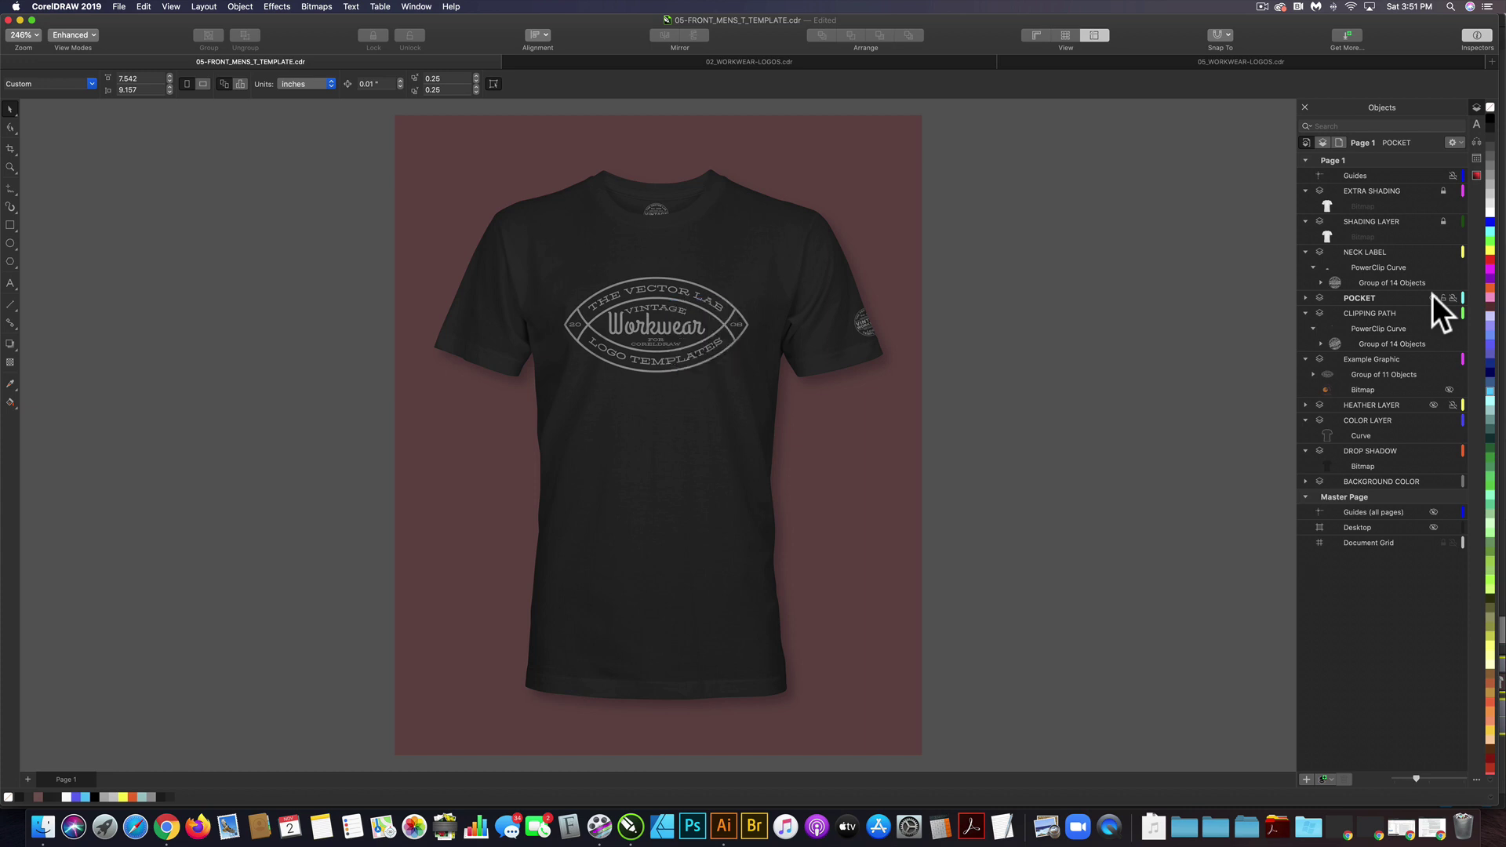
Step: Fill the BACKGROUND COLOR curve with light gray in place of maroon, then deselect it
left_click(1305, 480)
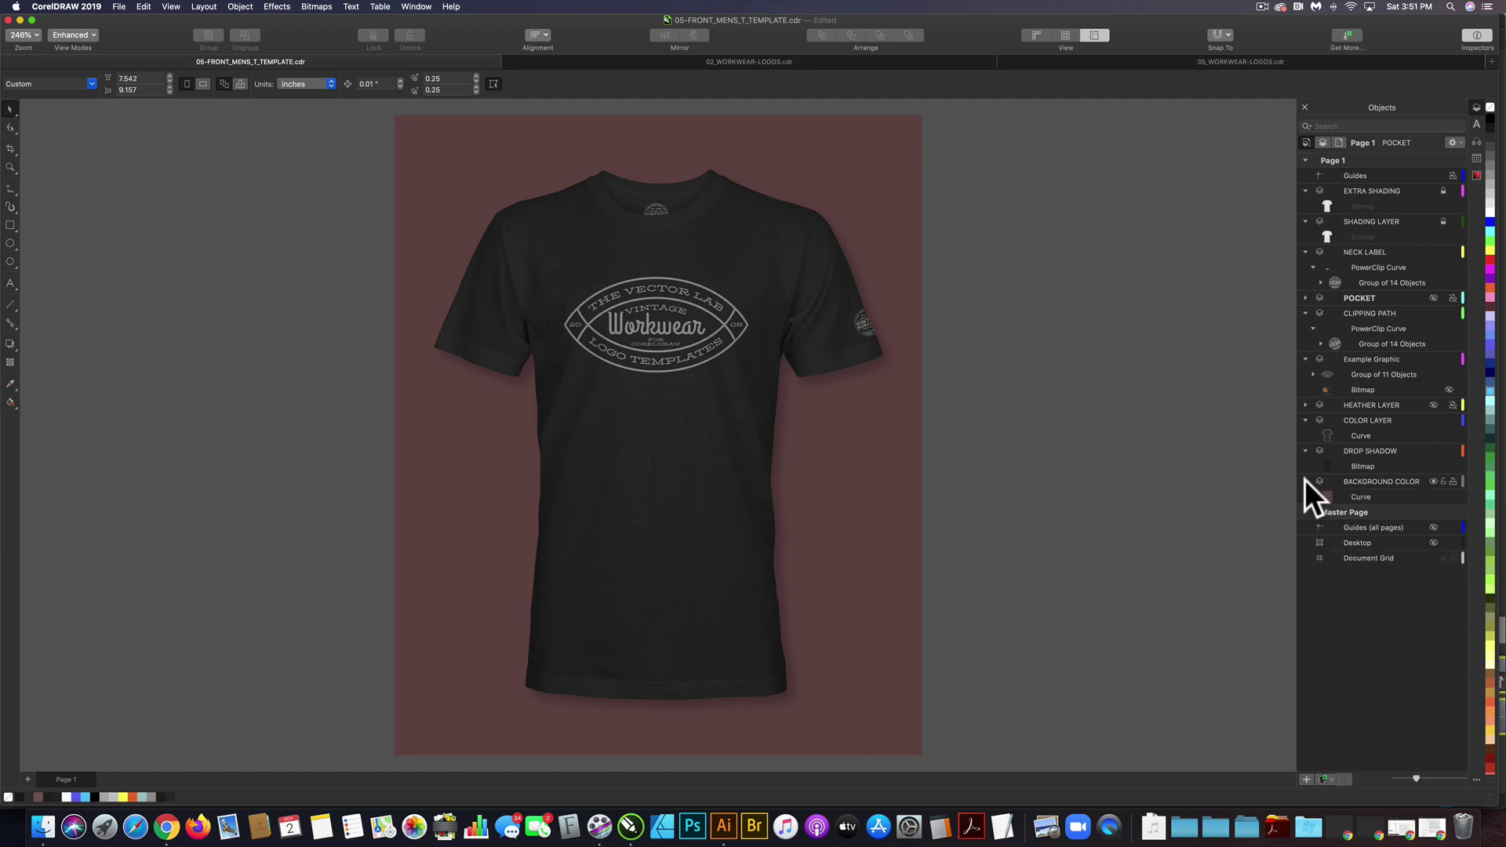
left_click(1364, 494)
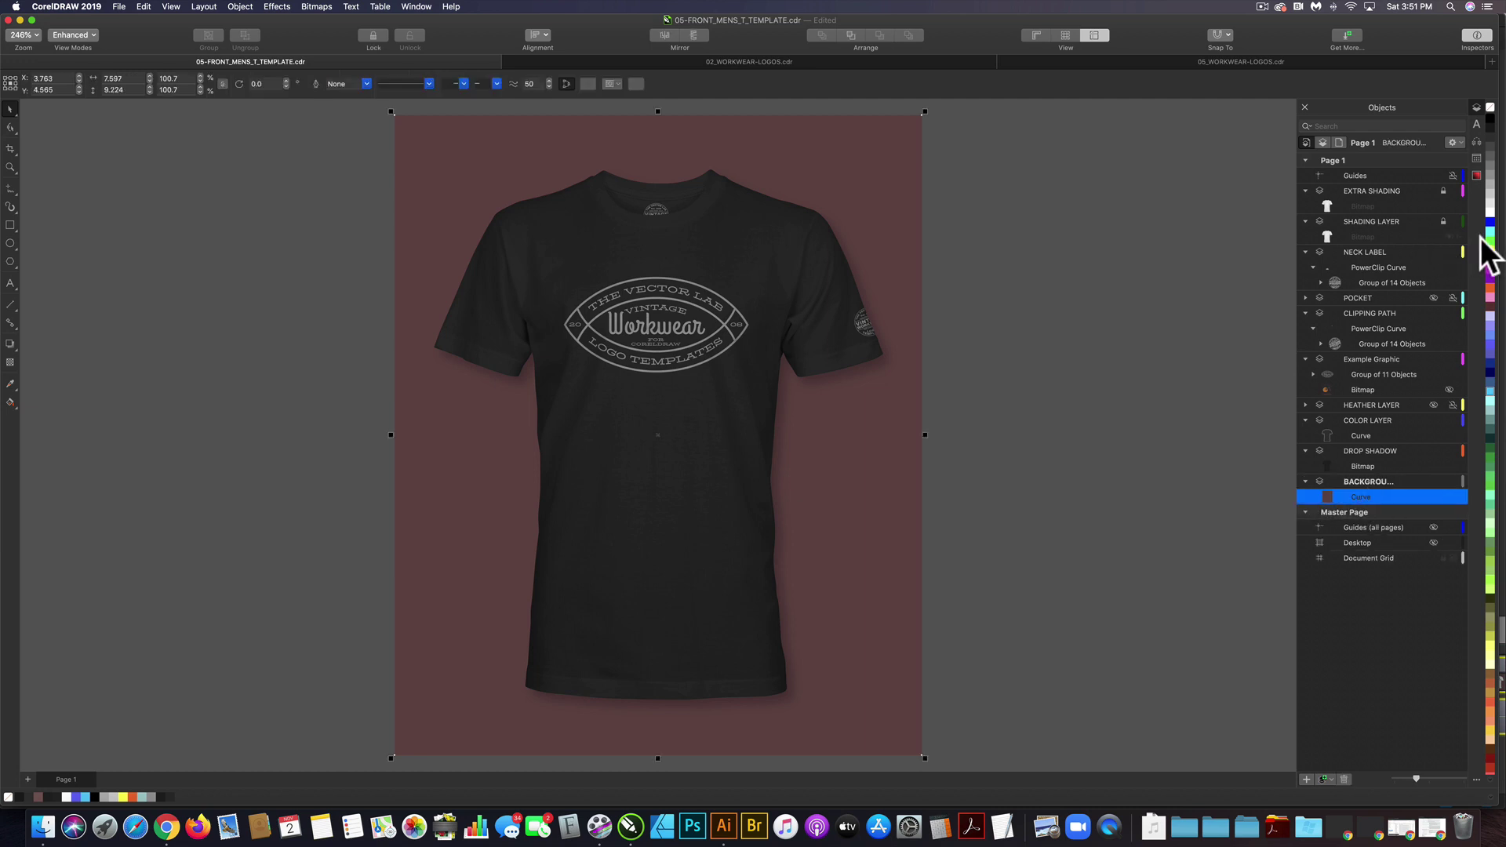
left_click(1491, 392)
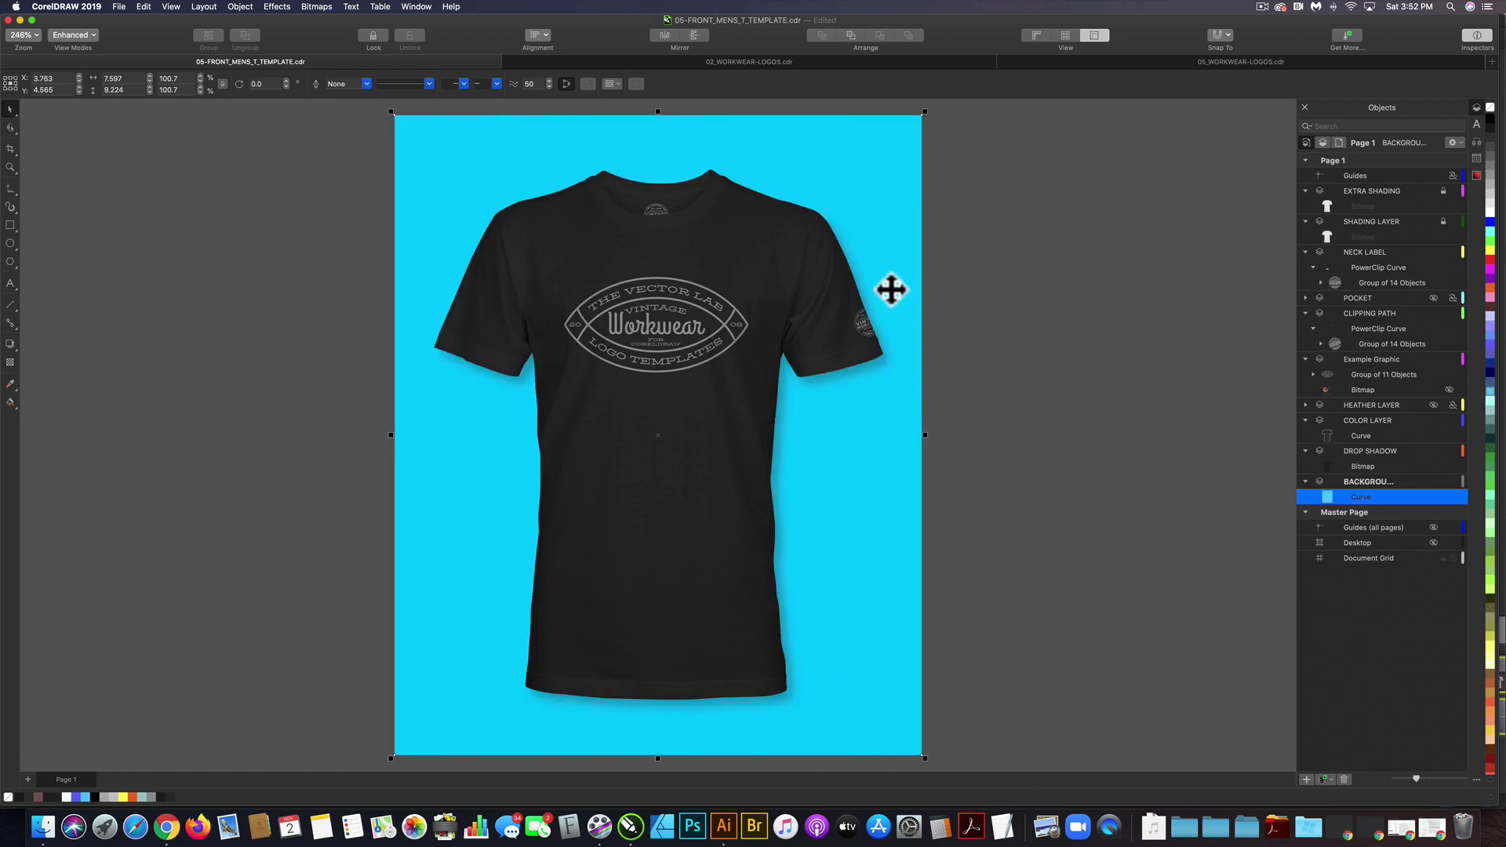
left_click(1491, 175)
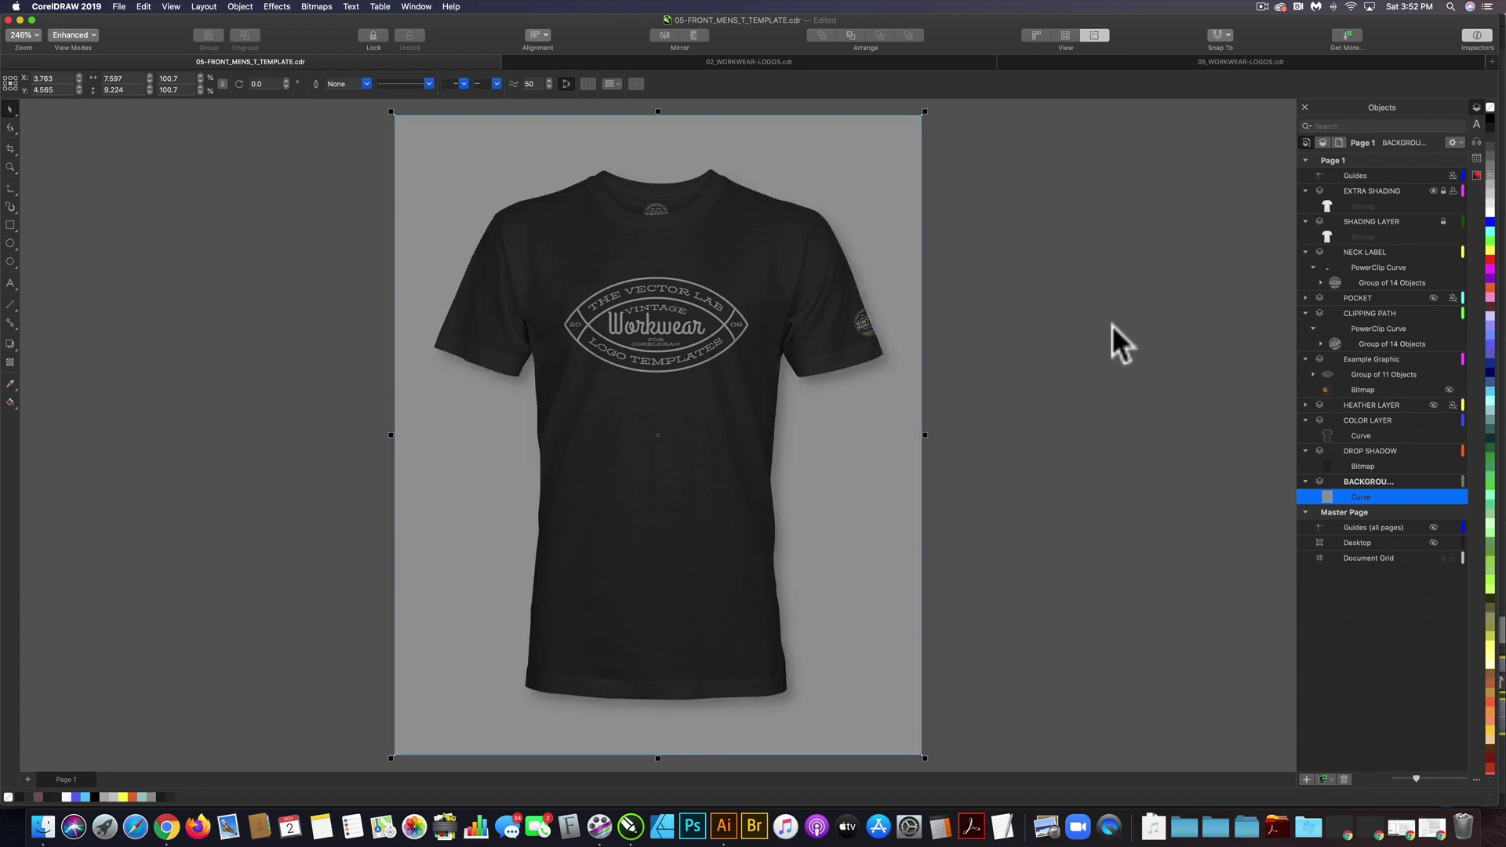
key("Escape")
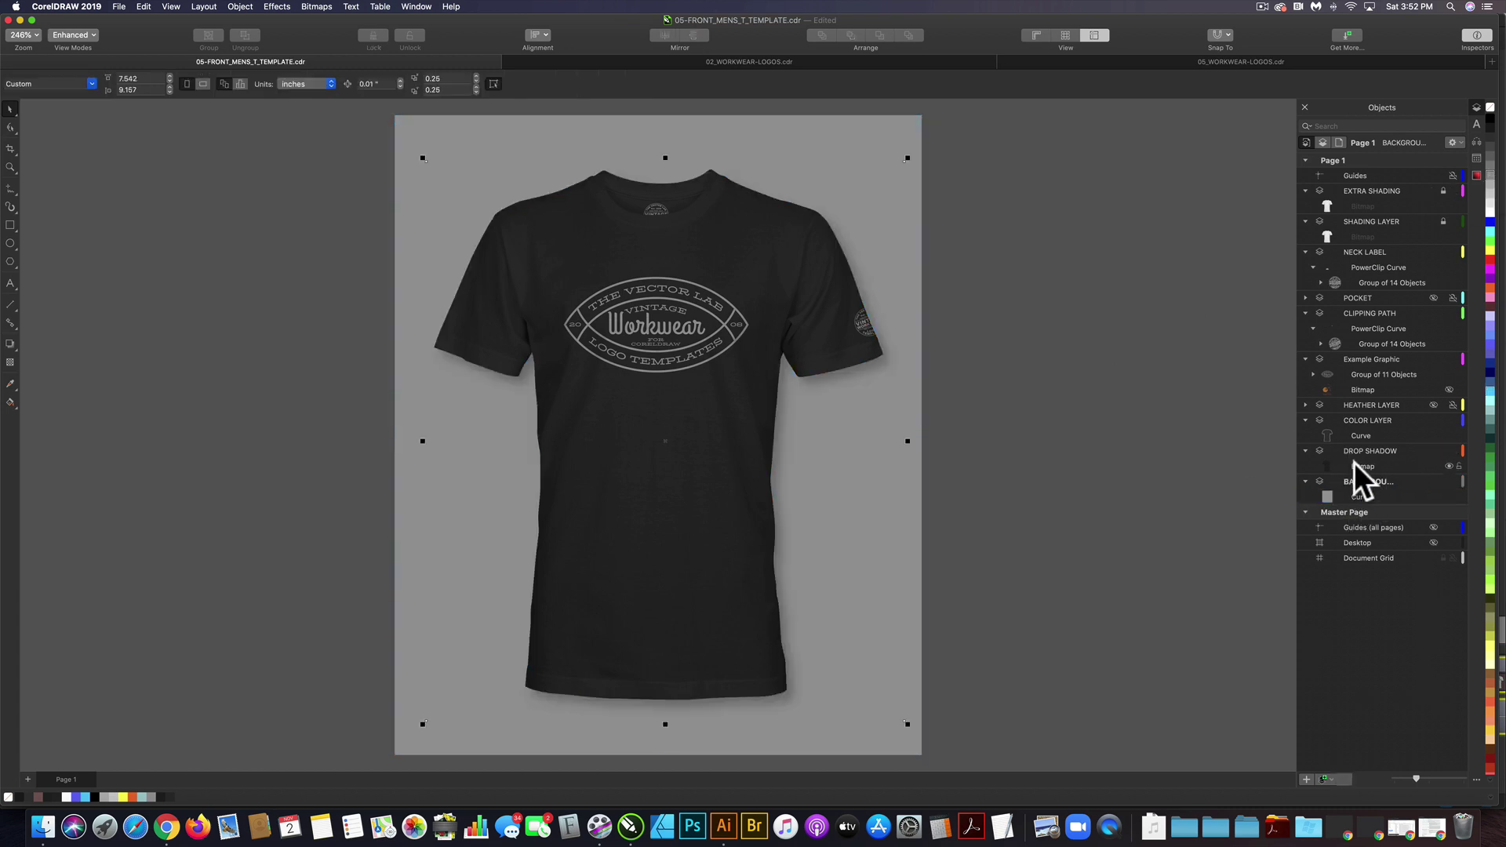
Step: Give the DROP SHADOW bitmap a Multiply transparency of 79 to soften the shirt's shadow
left_click(1357, 465)
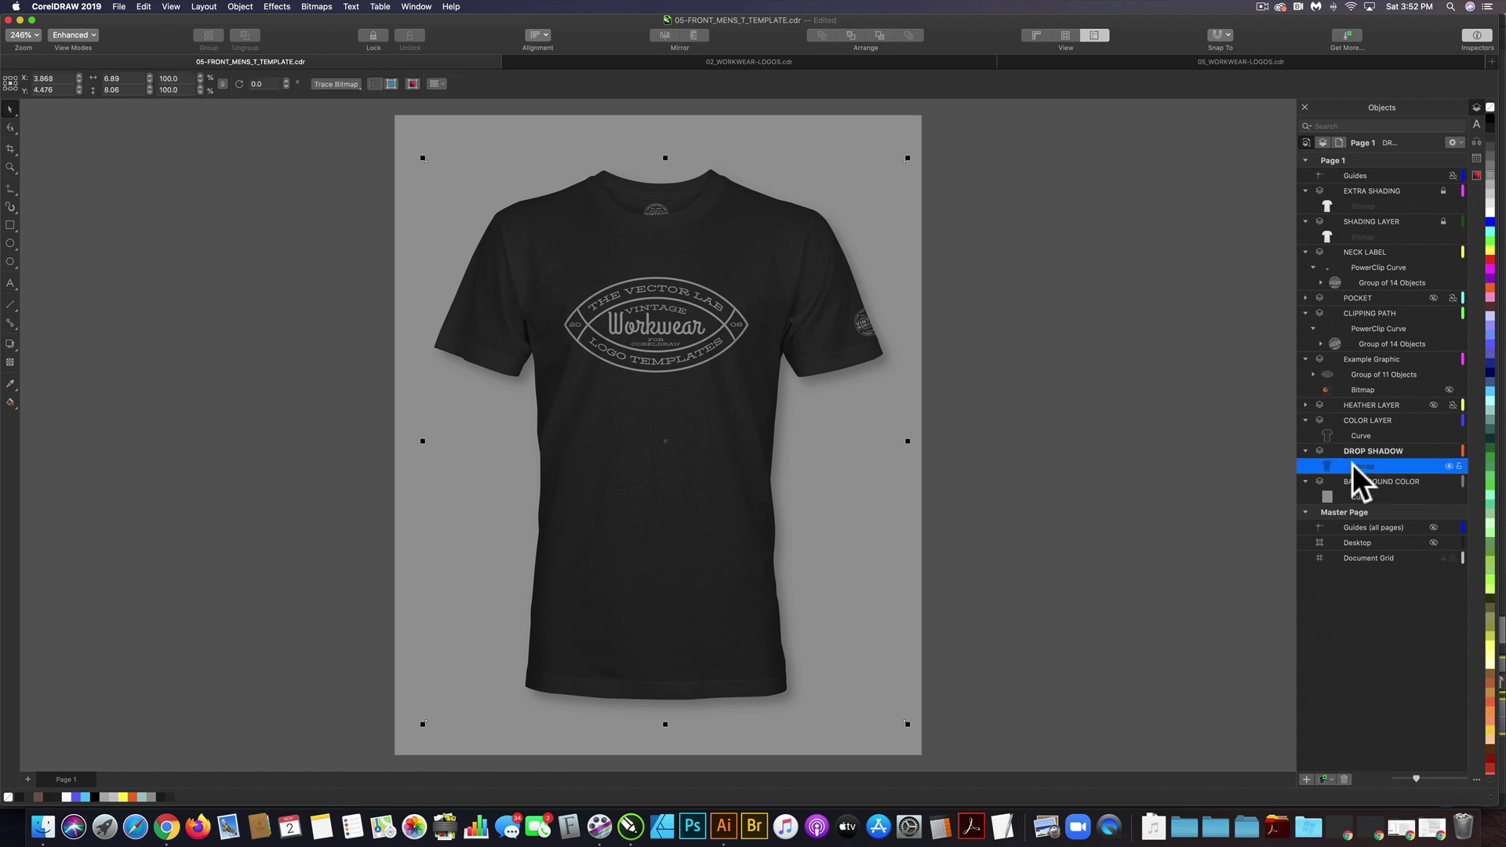
left_click(11, 361)
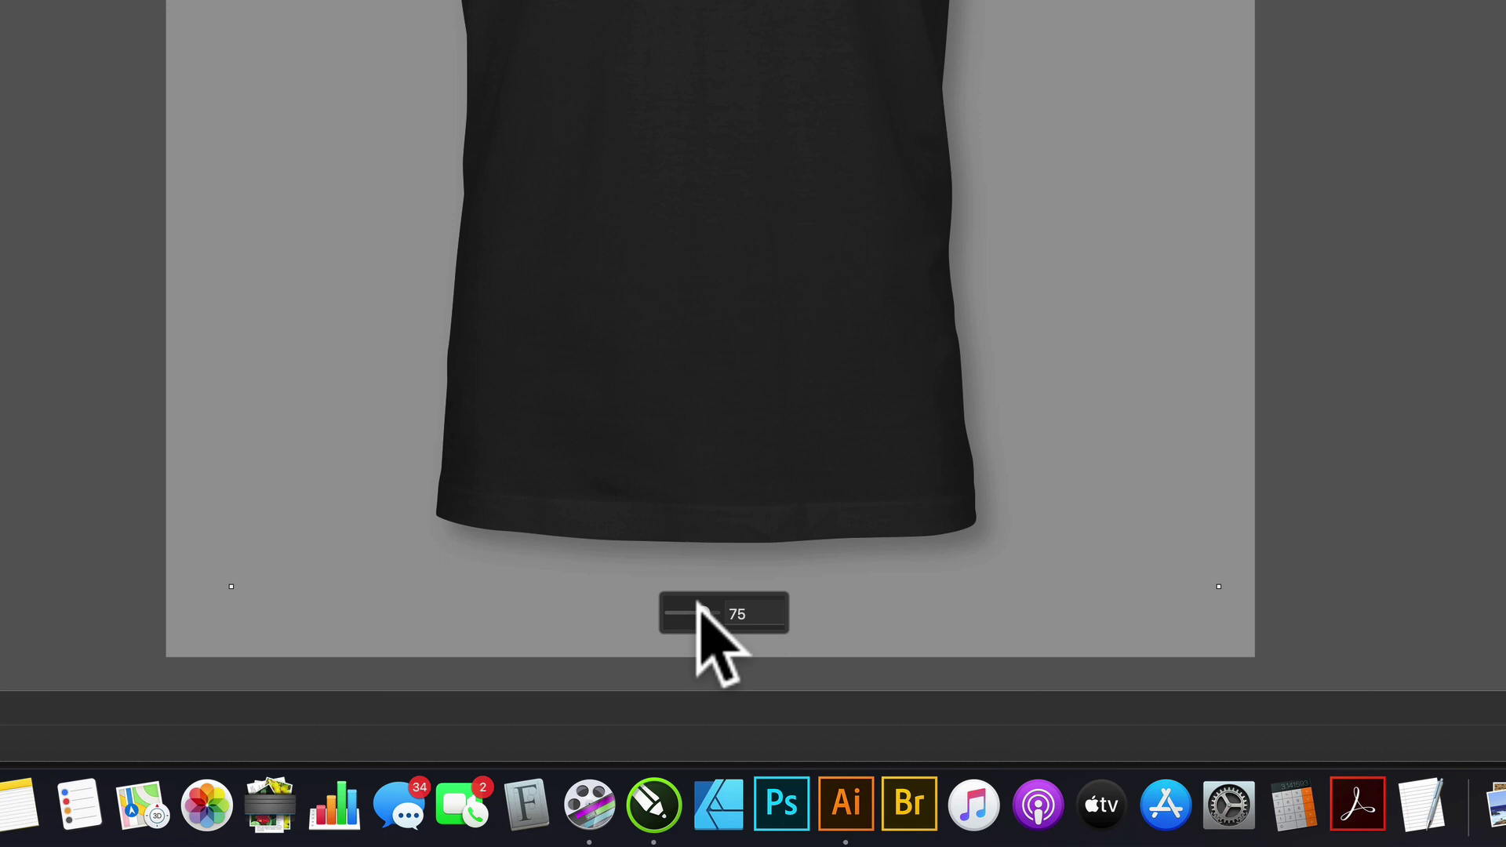
mouse_move(698, 608)
left_mouse_down()
mouse_move(716, 605)
mouse_move(692, 611)
mouse_move(706, 613)
left_mouse_up()
left_click(687, 610)
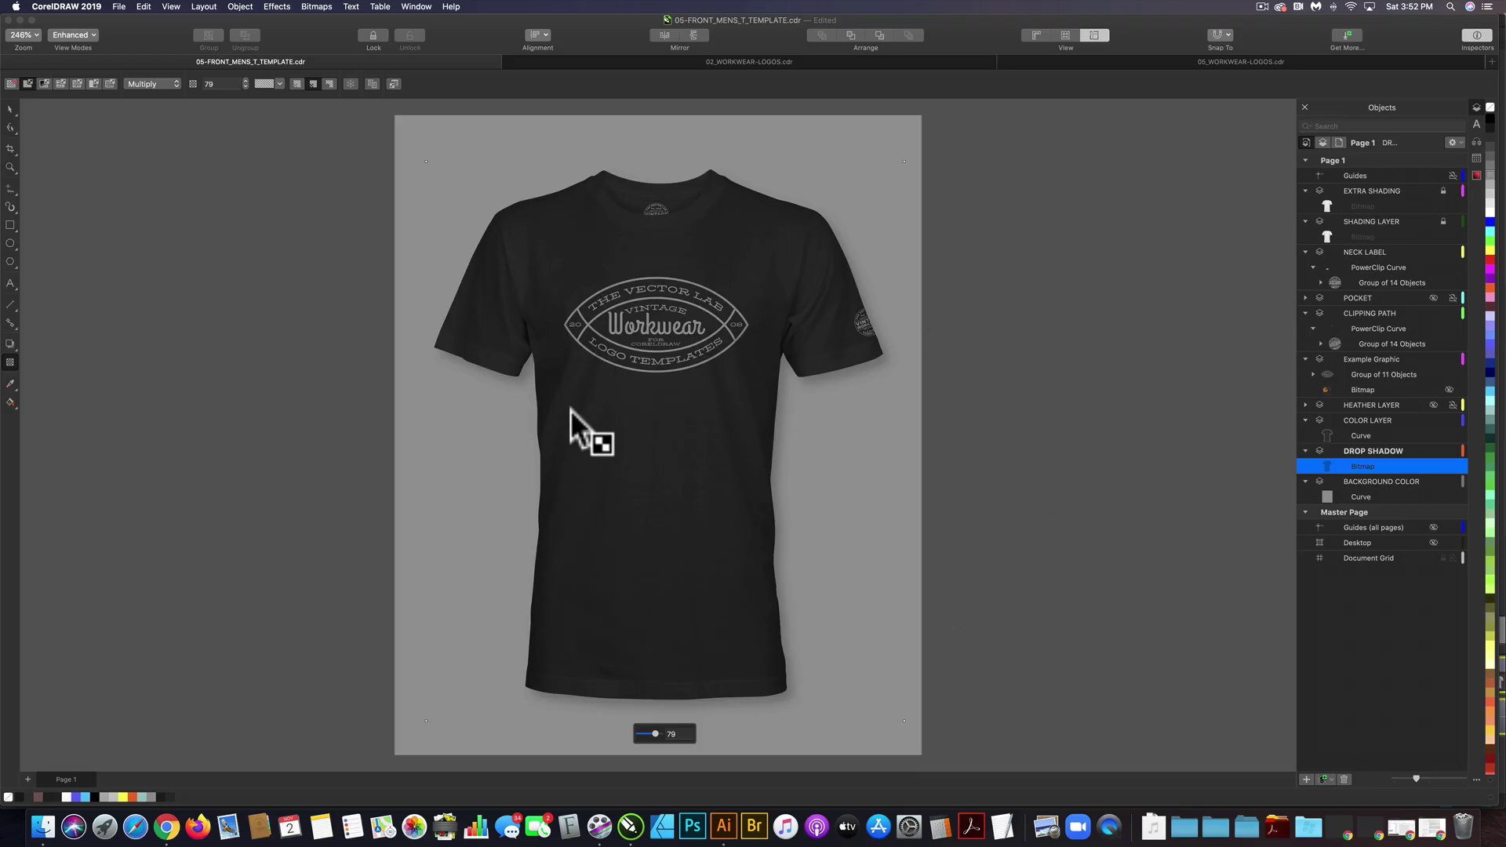